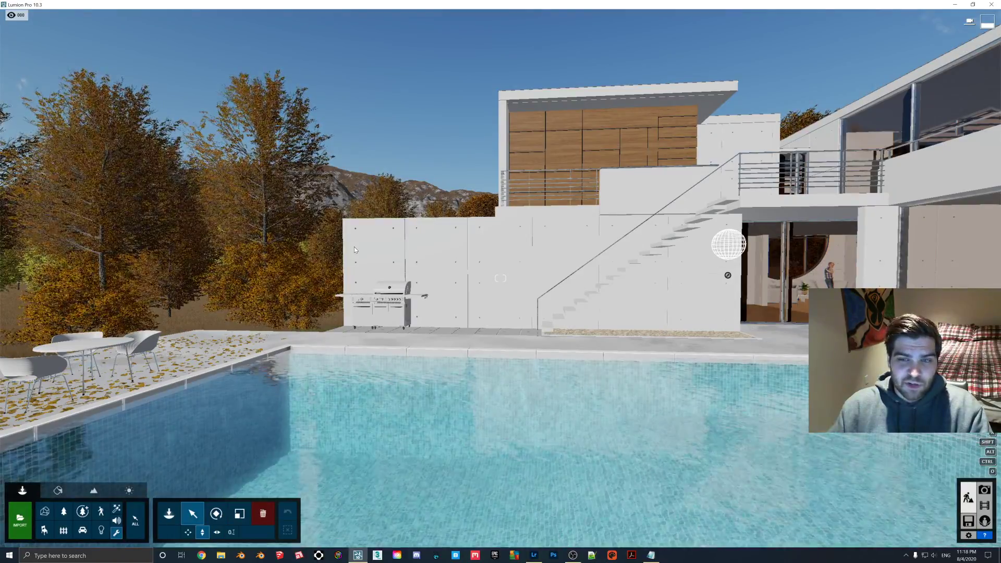
Step: Switch from building the scene to Photo mode and select Photo 11 of Photo Set 2
right_click_drag(354, 250, 250, 249)
right_click_drag(568, 250, 557, 301)
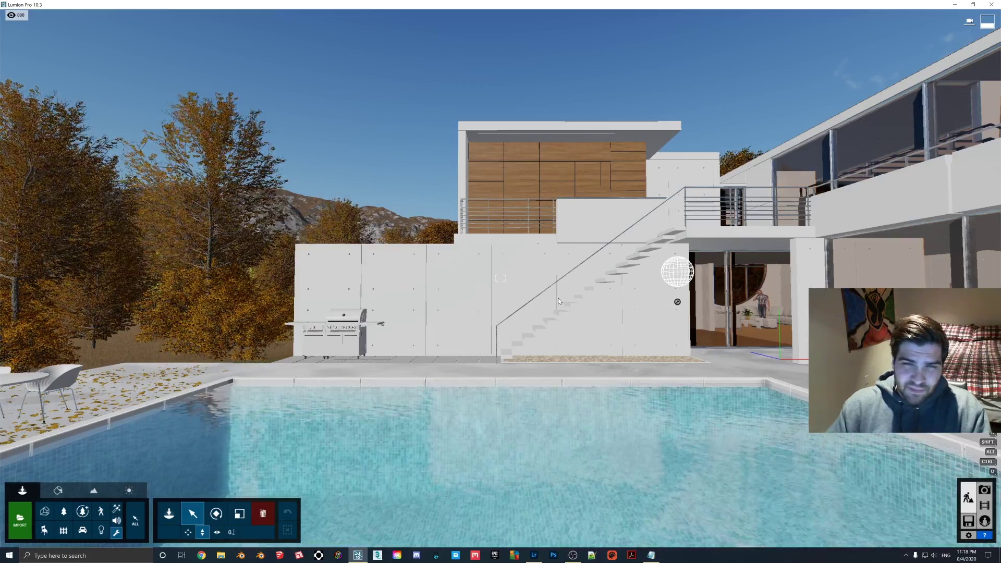
key("d")
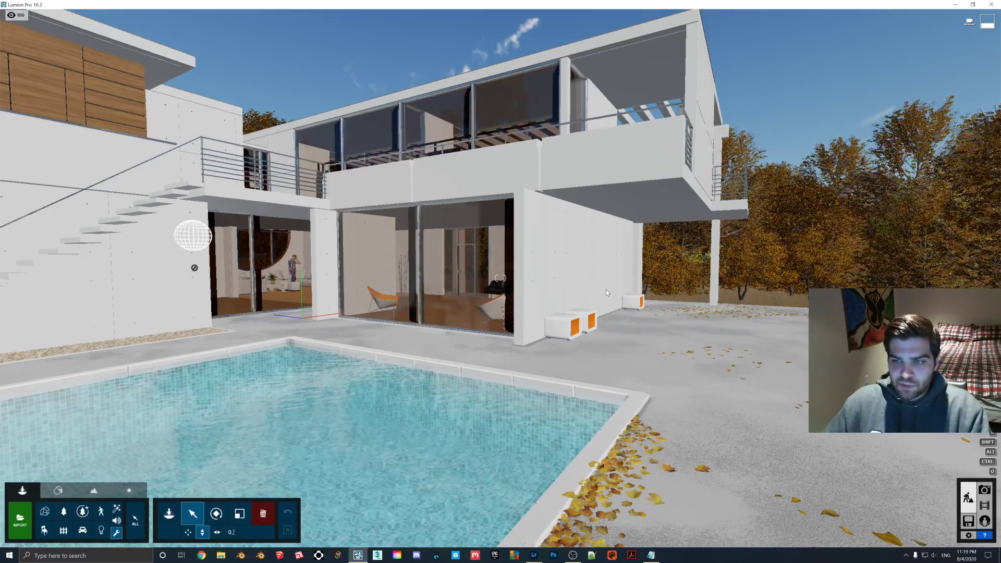
right_click_drag(605, 289, 313, 282)
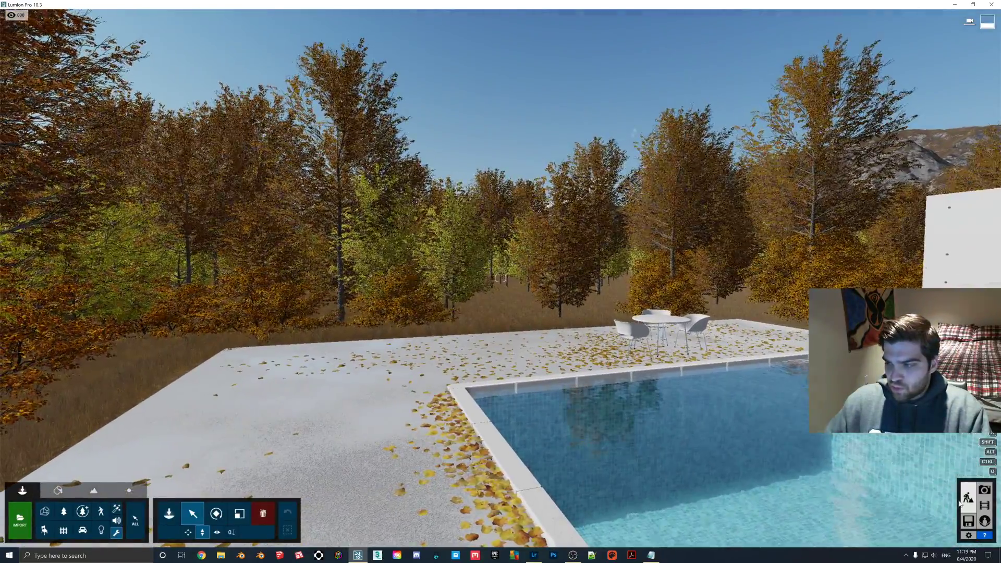
left_click(984, 490)
right_click_drag(599, 313, 503, 307)
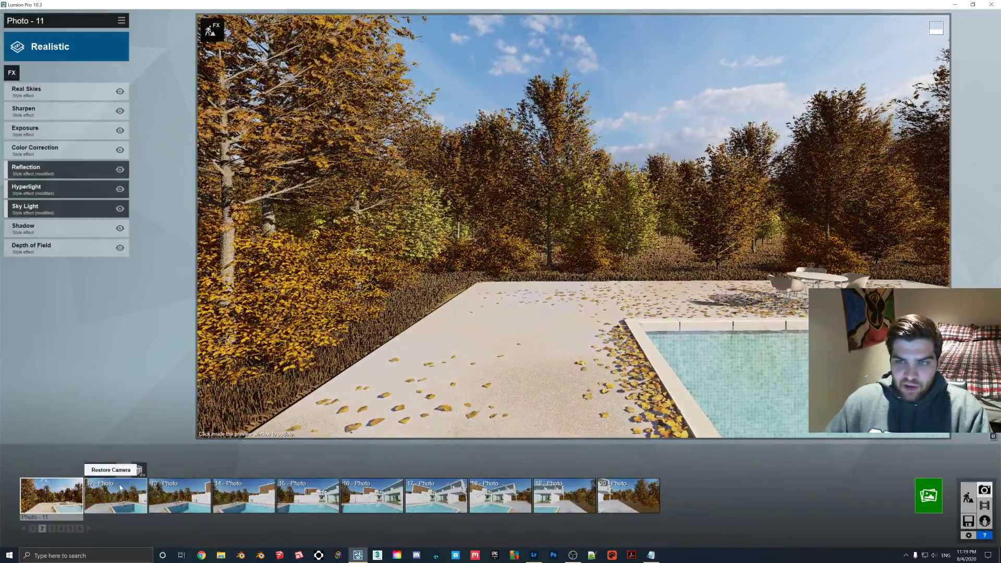
left_click(123, 484)
left_click(58, 488)
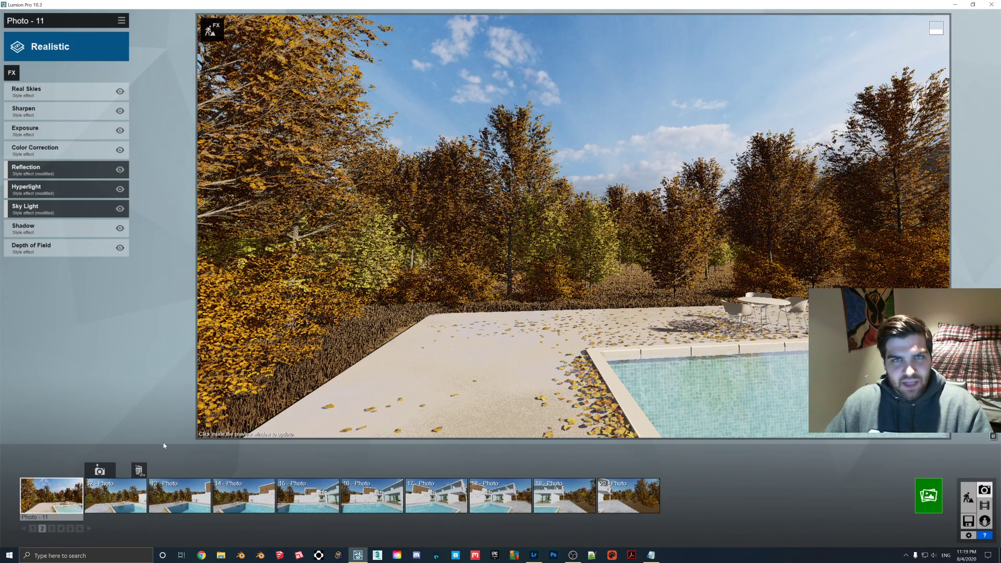
Step: Review the saved camera views of Photos 12 to 20, checking how the row around the pool overlaps
left_click(121, 500)
left_click(204, 501)
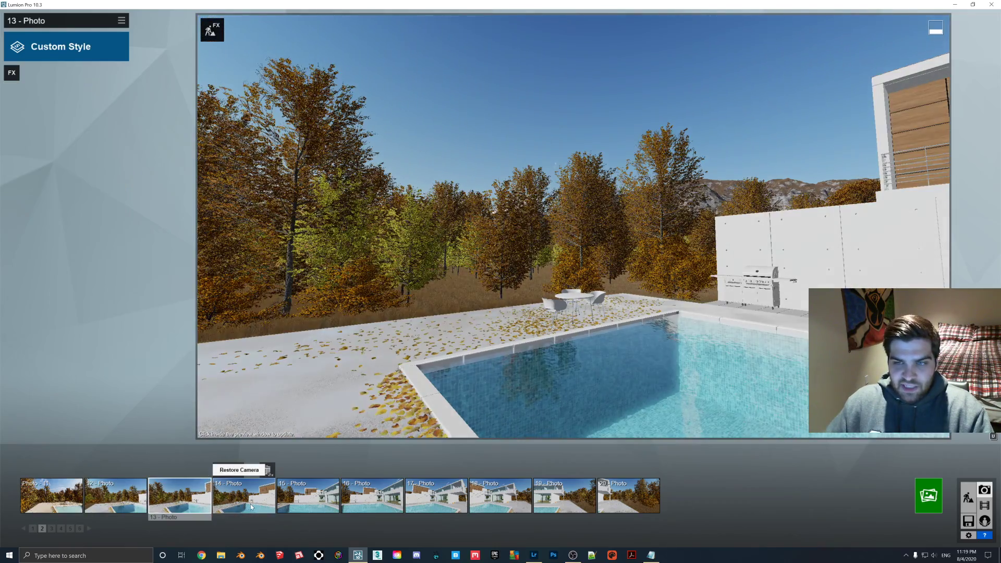
left_click(250, 504)
left_click(310, 502)
left_click(354, 492)
left_click(433, 493)
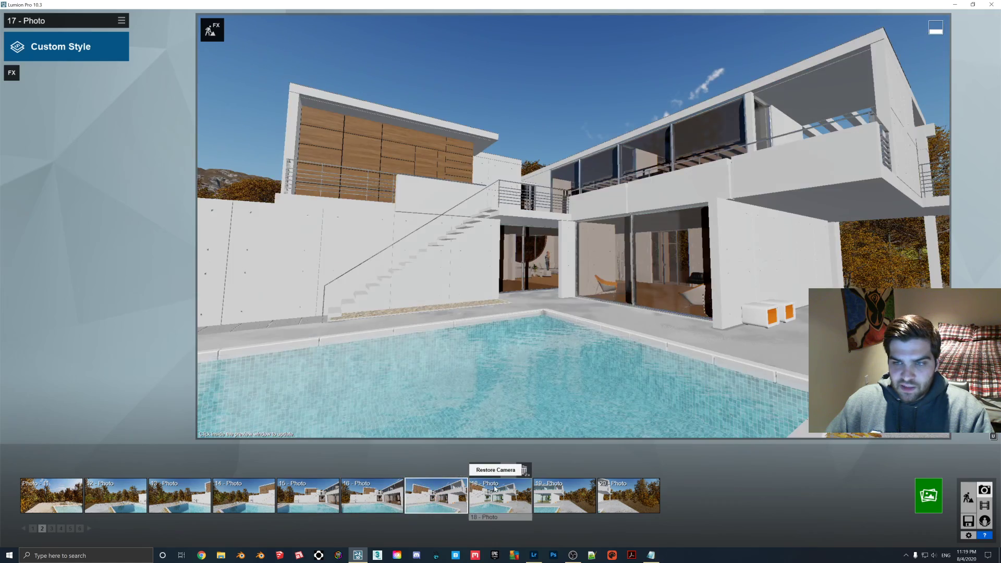
left_click(498, 492)
left_click(583, 487)
left_click(628, 495)
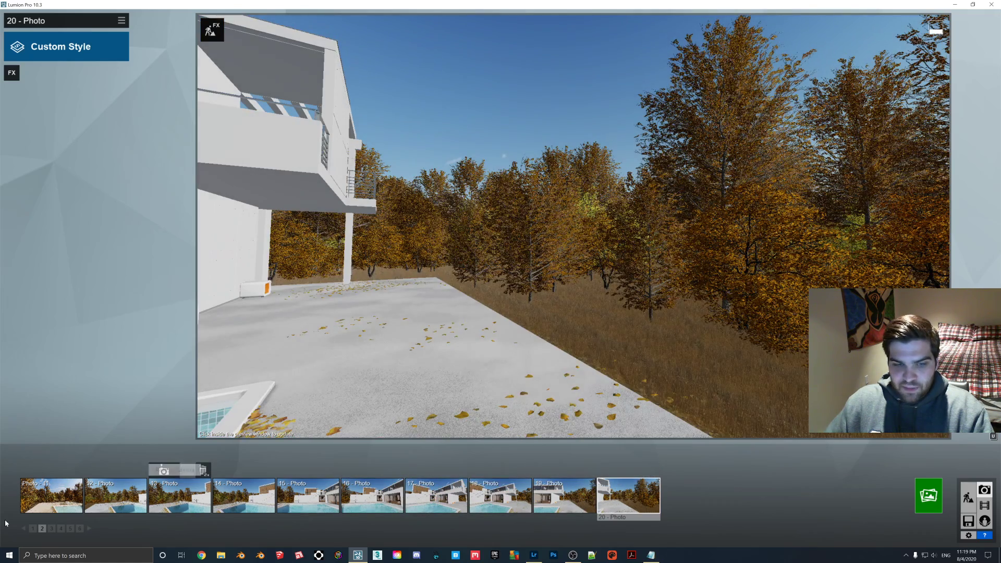
Step: Examine the saved camera views in Photo Set 3, from Photo 21 through the upward-tilted sky shots
left_click(52, 528)
left_click(51, 504)
left_click(114, 497)
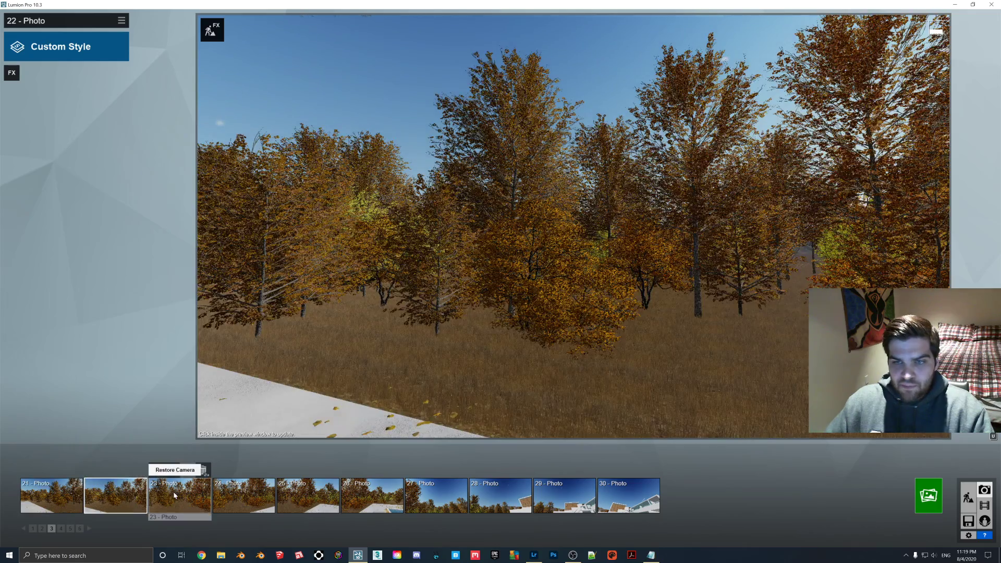
left_click(180, 498)
left_click(244, 498)
left_click(296, 495)
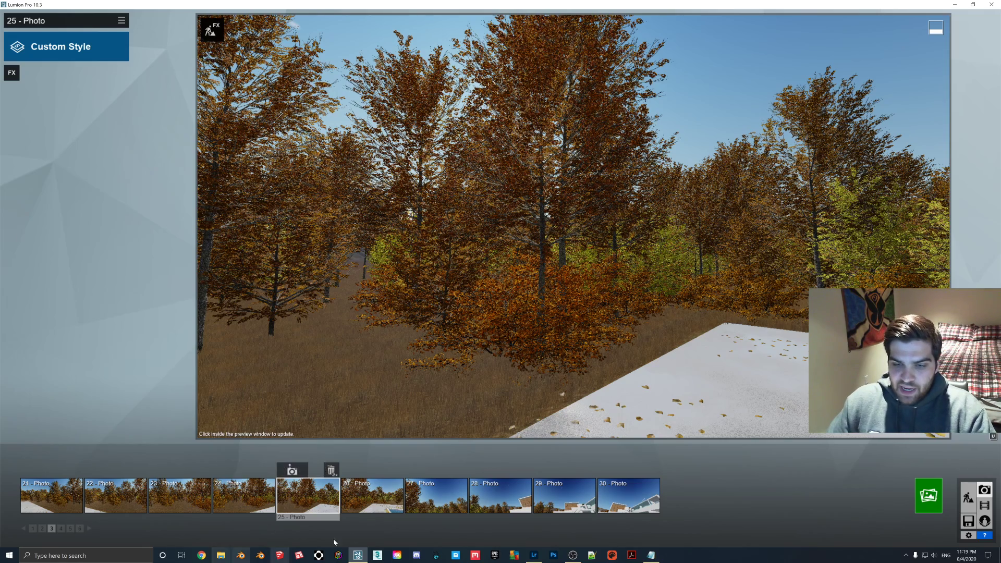
left_click(365, 497)
left_click(427, 502)
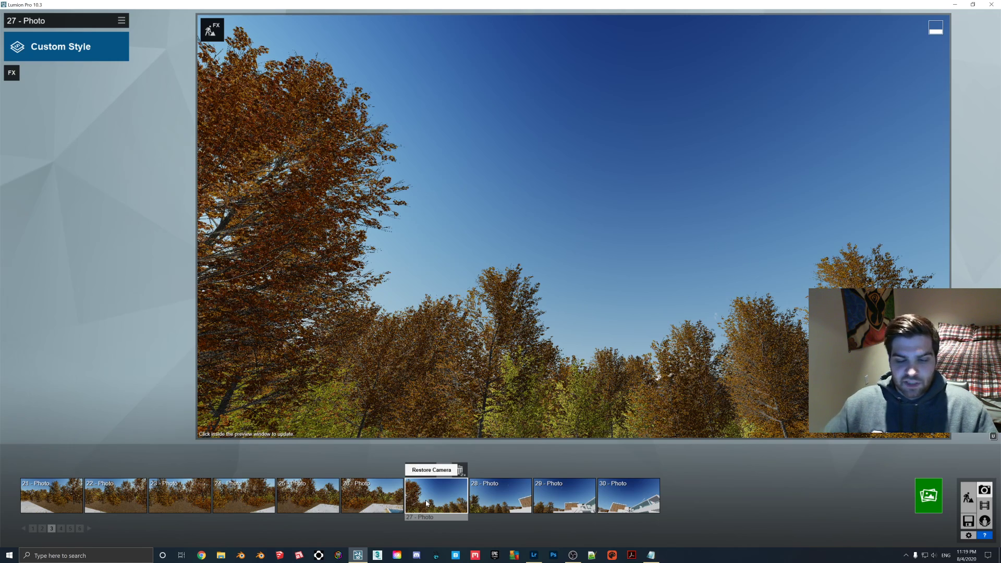
left_click(628, 497)
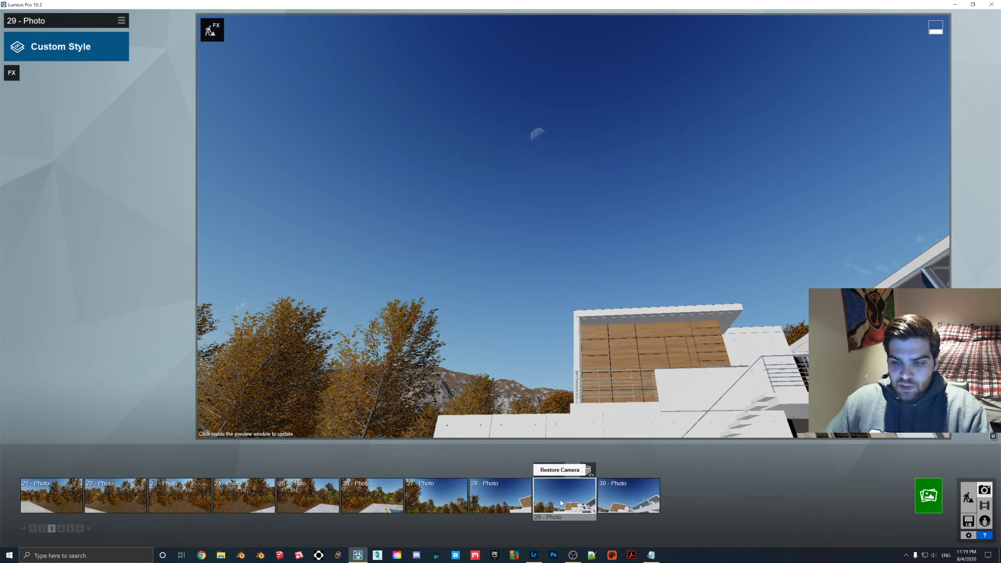
Step: Look through Photo Sets 4 and 5 and compare their sky and ground shots with Sets 2 and 3
left_click(60, 528)
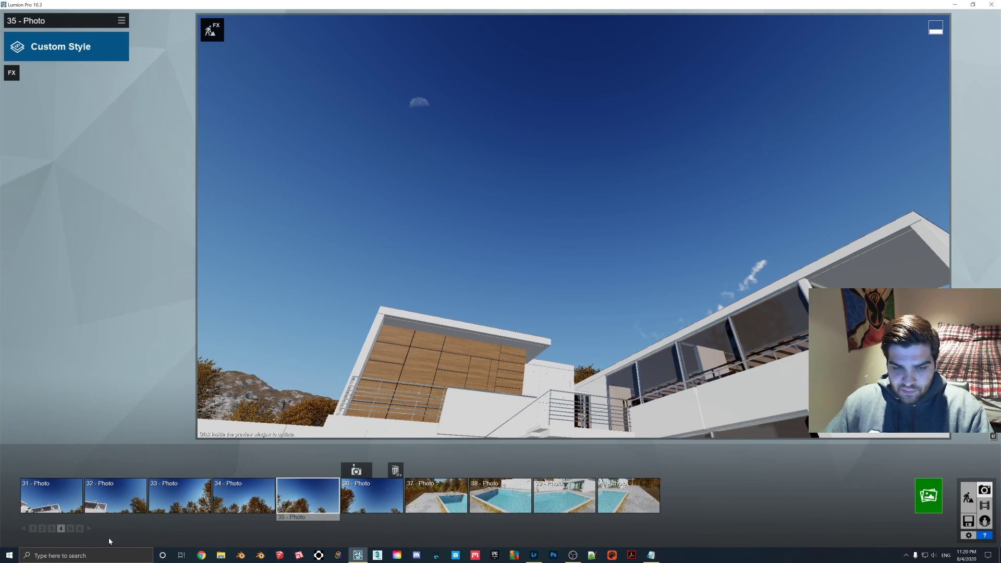
left_click(70, 528)
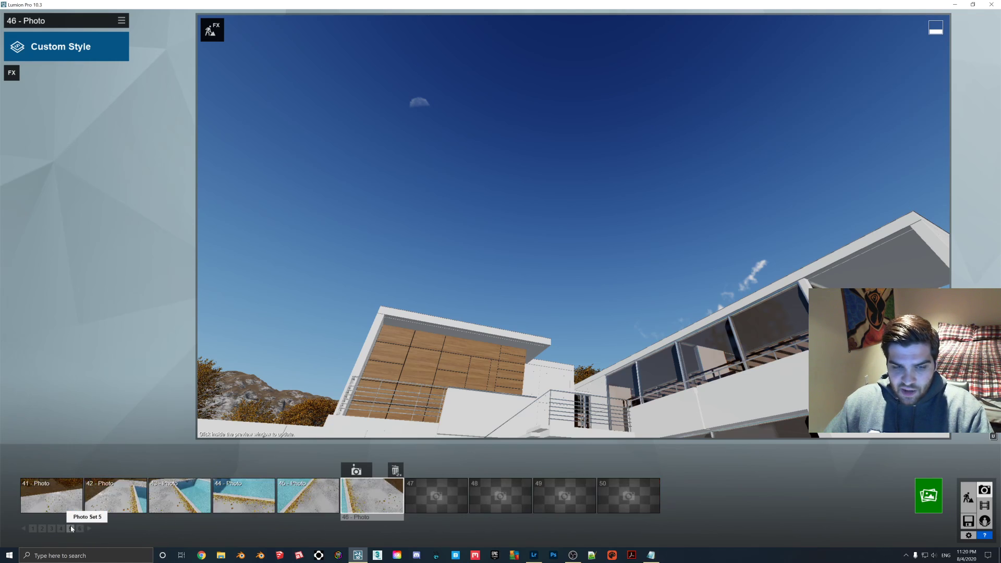
left_click(42, 528)
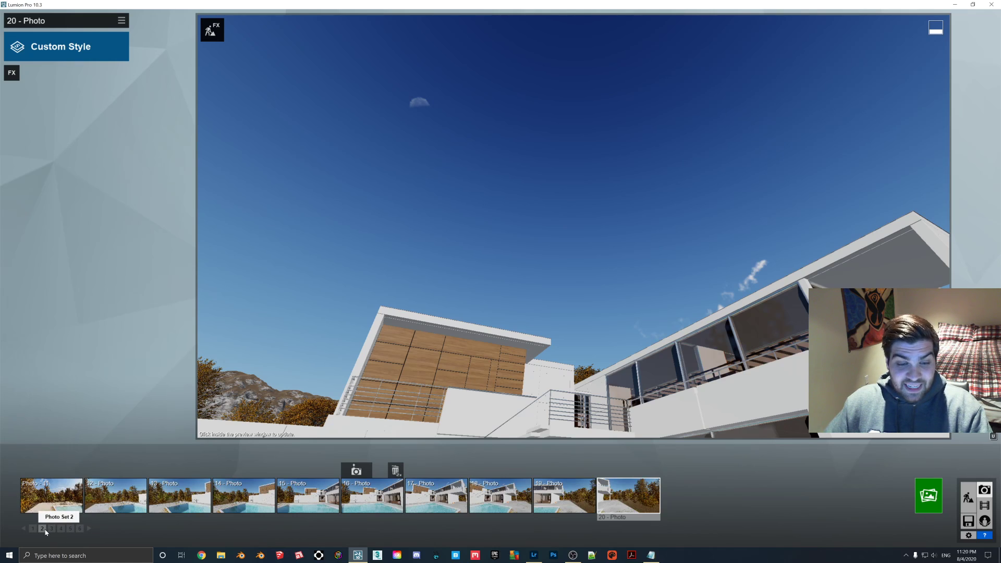
left_click(52, 528)
left_click(61, 528)
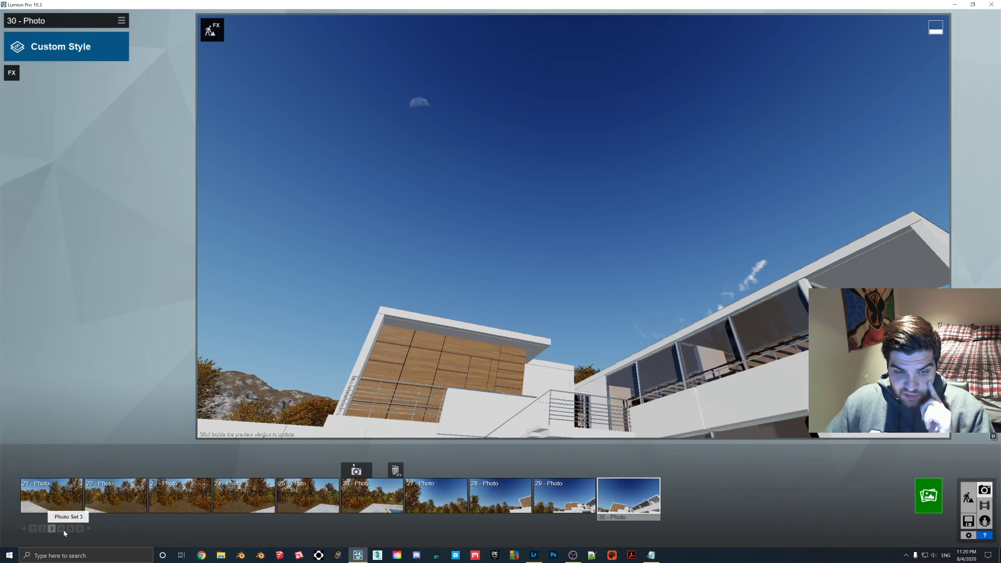
left_click(70, 528)
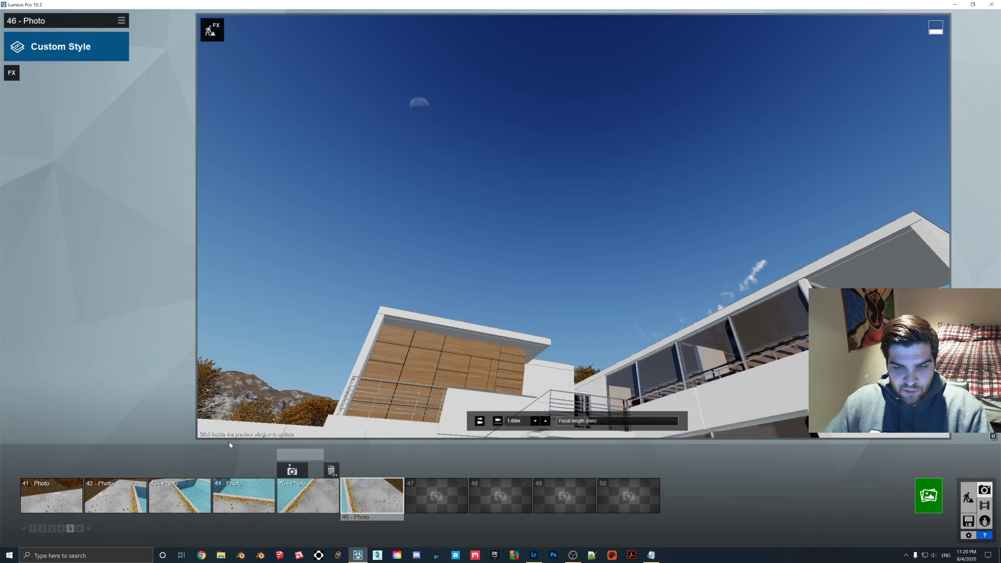
Step: For Photo 11, turn on Sky Light in Planar Reflections and Sky Light in Projected Reflections in the Sky Light effect
left_click(43, 528)
left_click(52, 495)
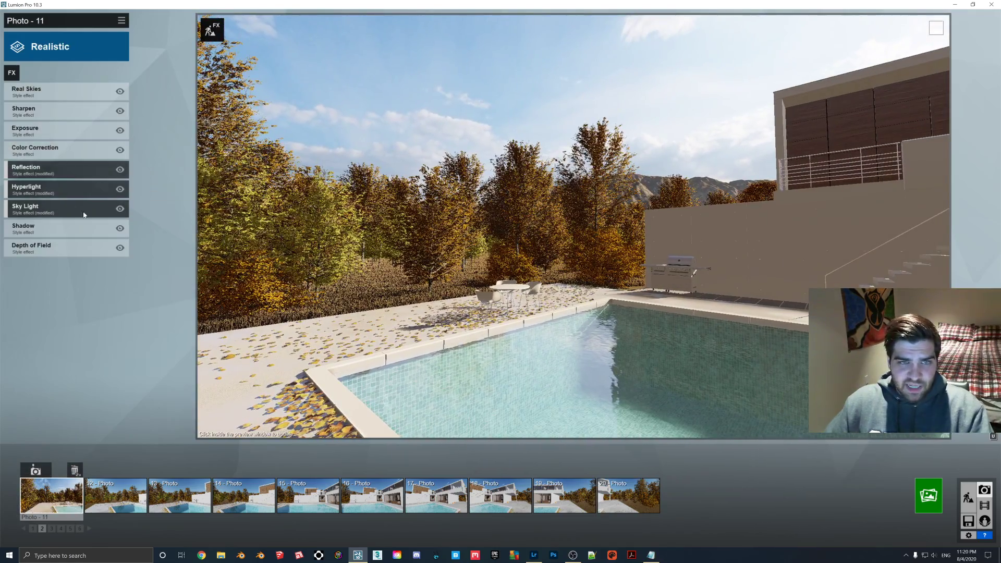
left_click(49, 206)
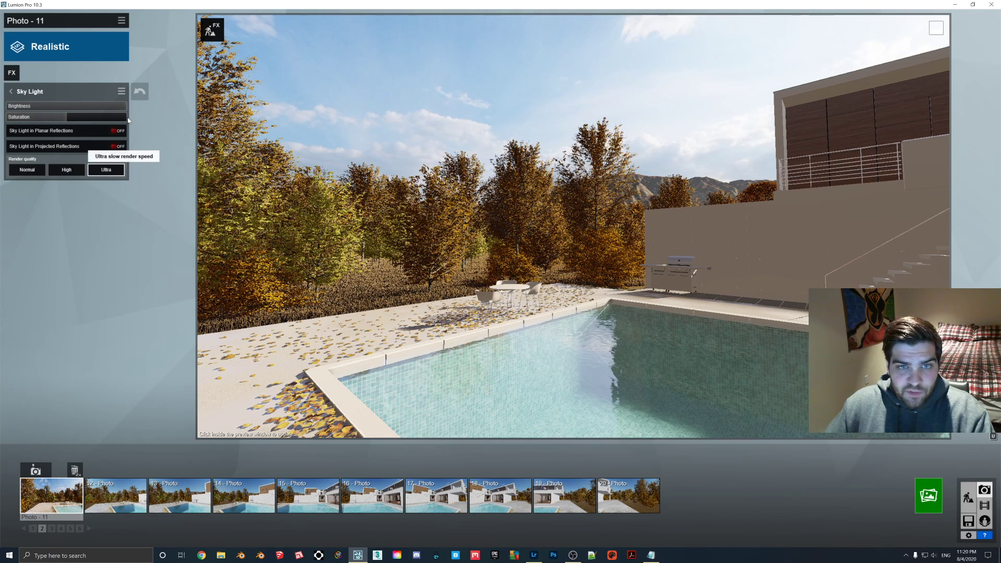
left_click(114, 132)
left_click(114, 145)
left_click(31, 94)
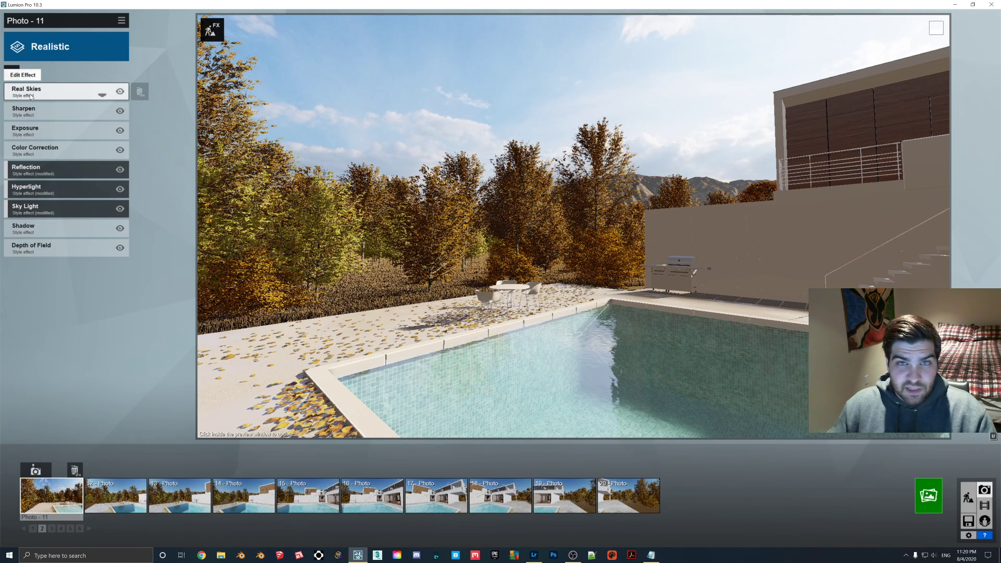
Step: Adjust the Exposure and Sharpen effects of Photo 11
left_click(26, 130)
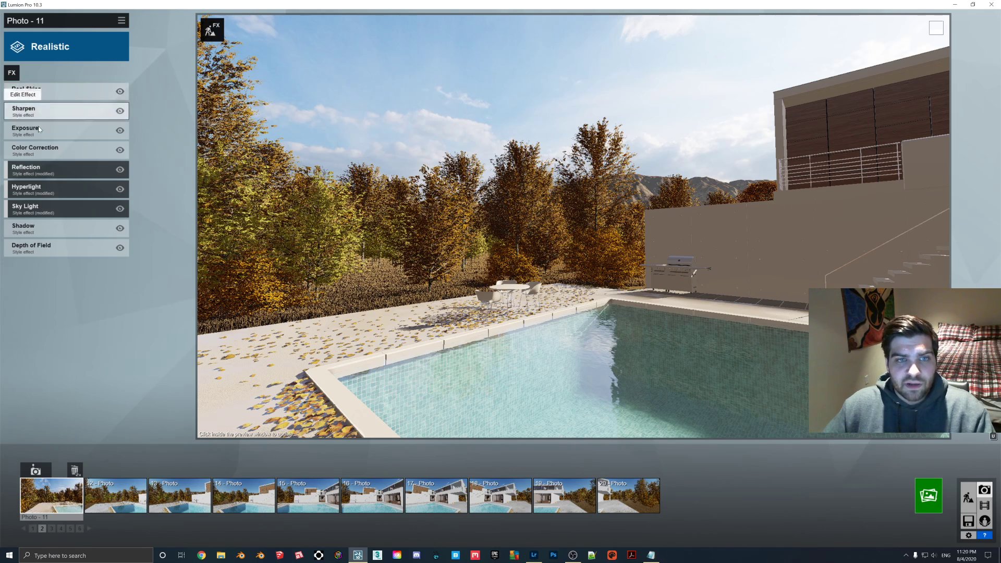
left_click(7, 93)
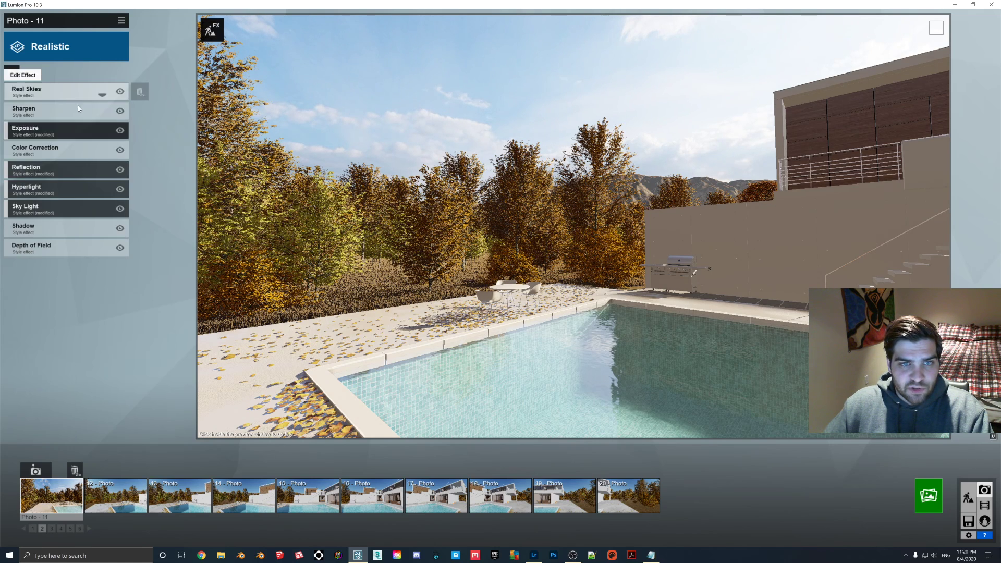
left_click(18, 108)
left_click(9, 94)
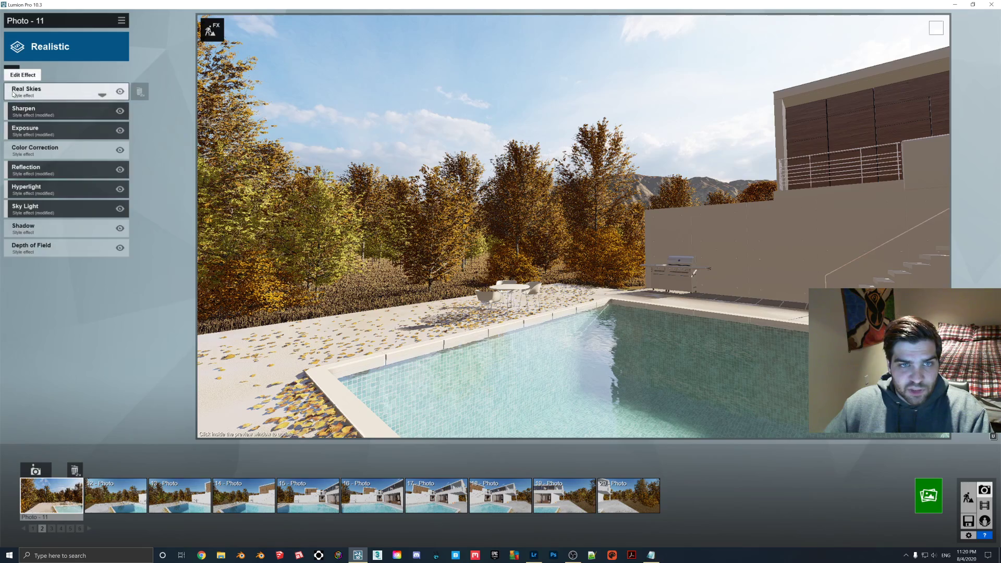
Step: Change the heading of Photo 11's Real Skies effect and disable its Depth of Field effect
left_click(29, 91)
mouse_move(64, 139)
left_mouse_down()
mouse_move(145, 146)
mouse_move(62, 145)
left_mouse_up()
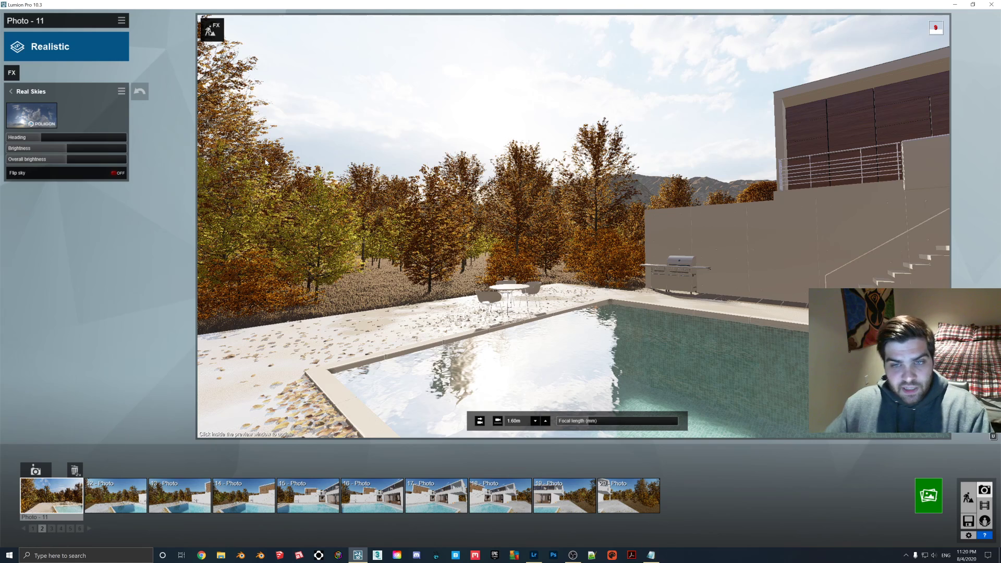
left_click(40, 94)
left_click(120, 248)
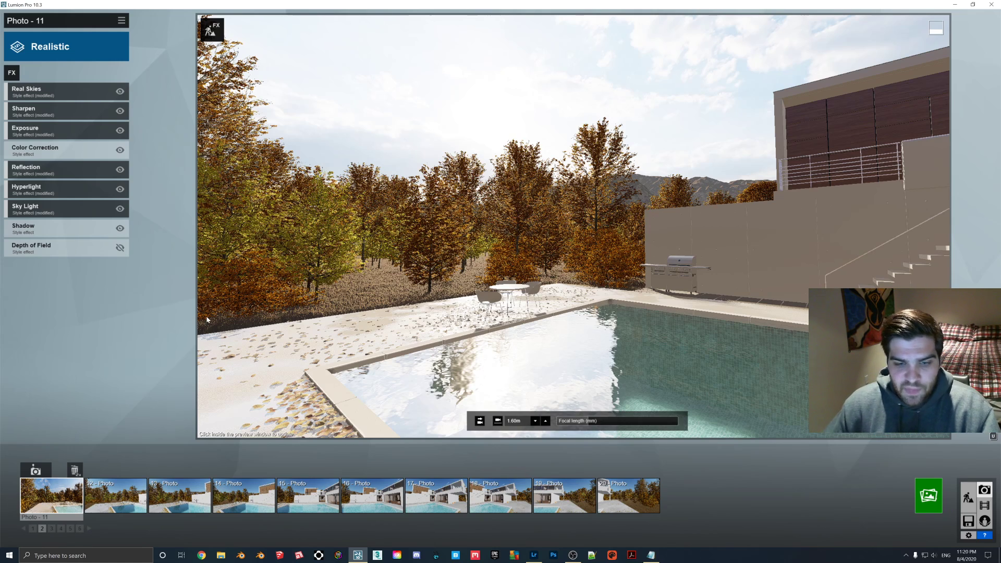
Step: Copy the effects of Photo 11 and paste them onto Photo 12
left_click(122, 21)
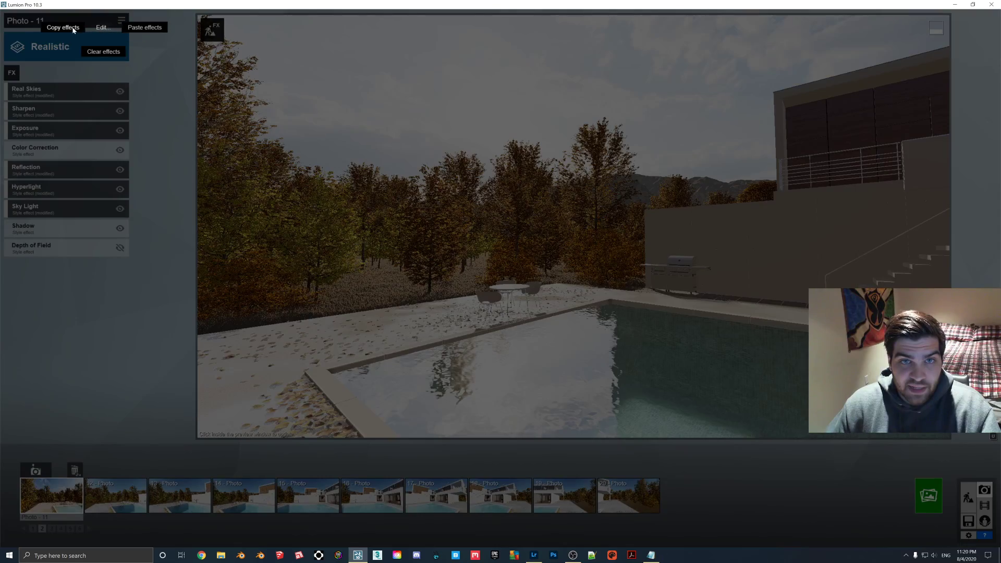
left_click(73, 28)
left_click(115, 495)
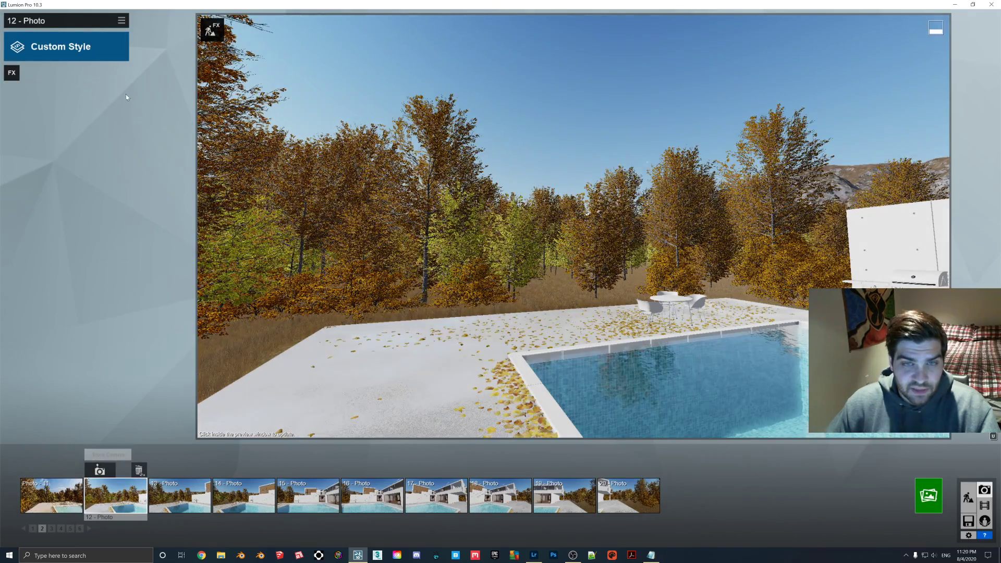
left_click(122, 21)
left_click(153, 32)
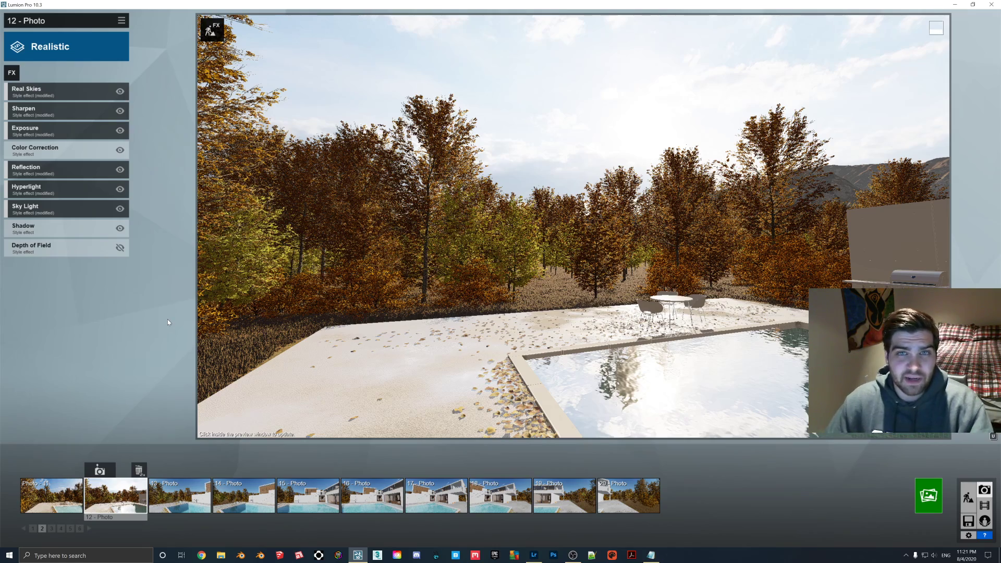
Step: Paste the copied effects onto Photo 13
left_click(180, 493)
left_click(121, 23)
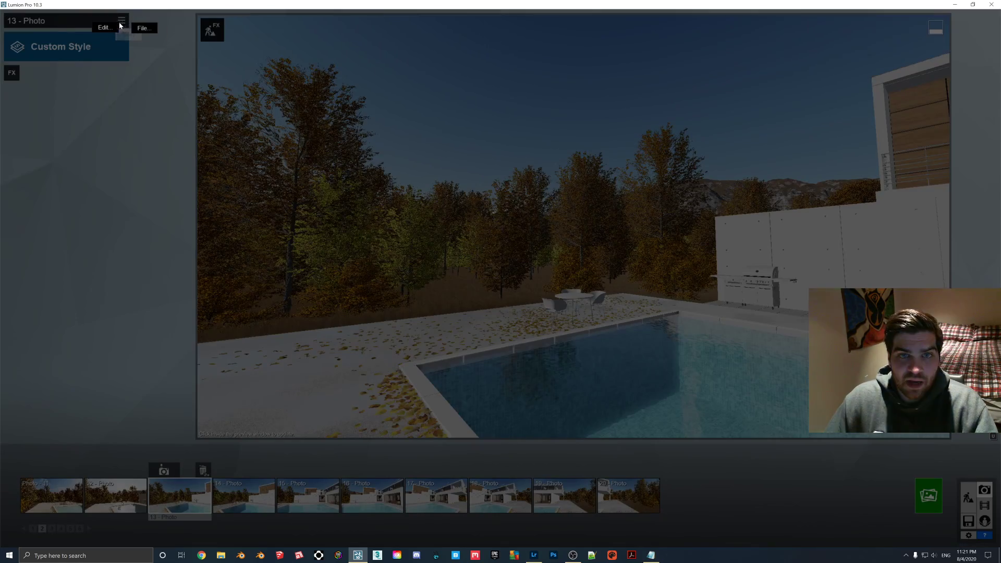
left_click(146, 29)
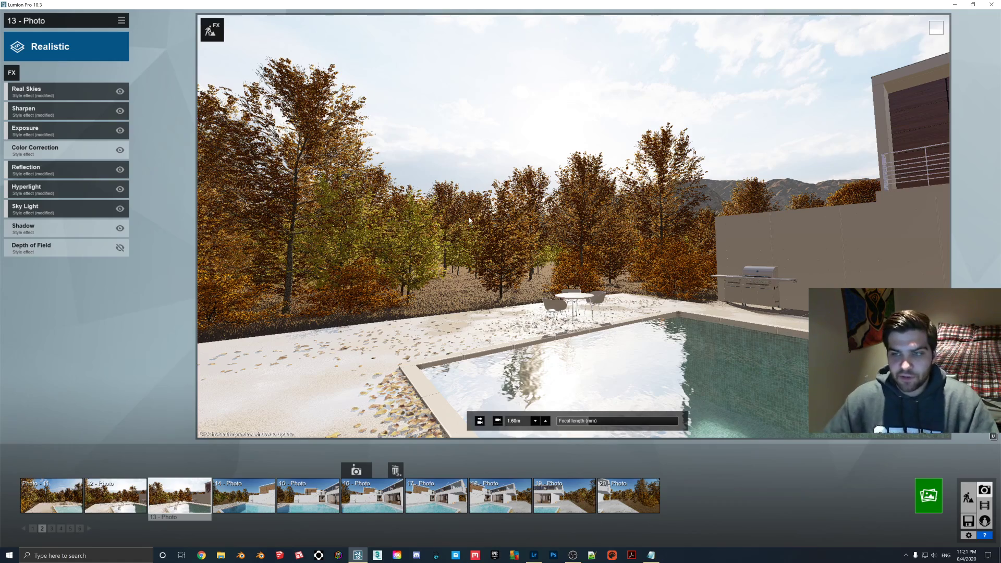
Step: Check the saved views of Photos 24, 25 and 21 in Photo Set 3 and minimize the program to show the desktop
right_click_drag(463, 196, 498, 203)
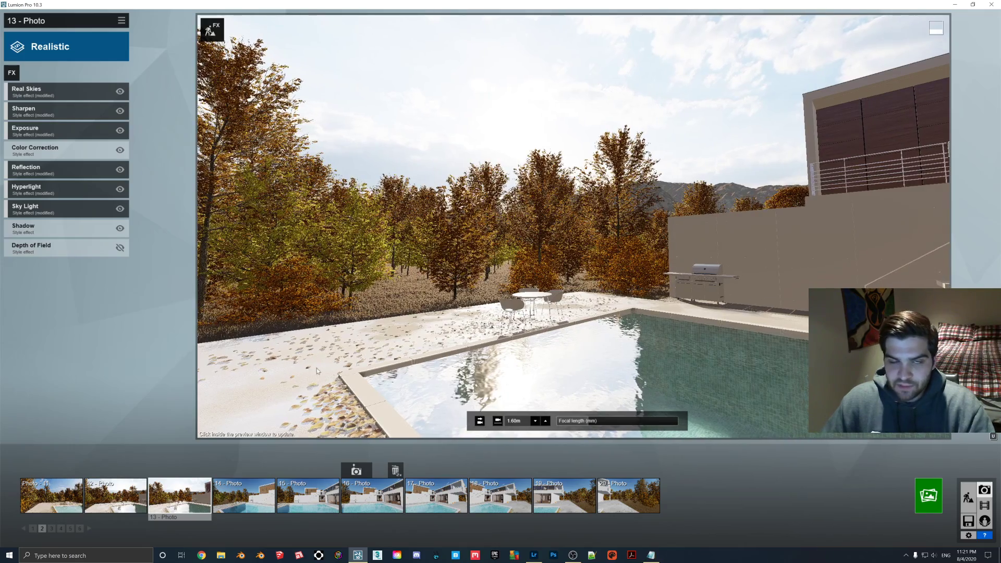
left_click(52, 529)
left_click(244, 504)
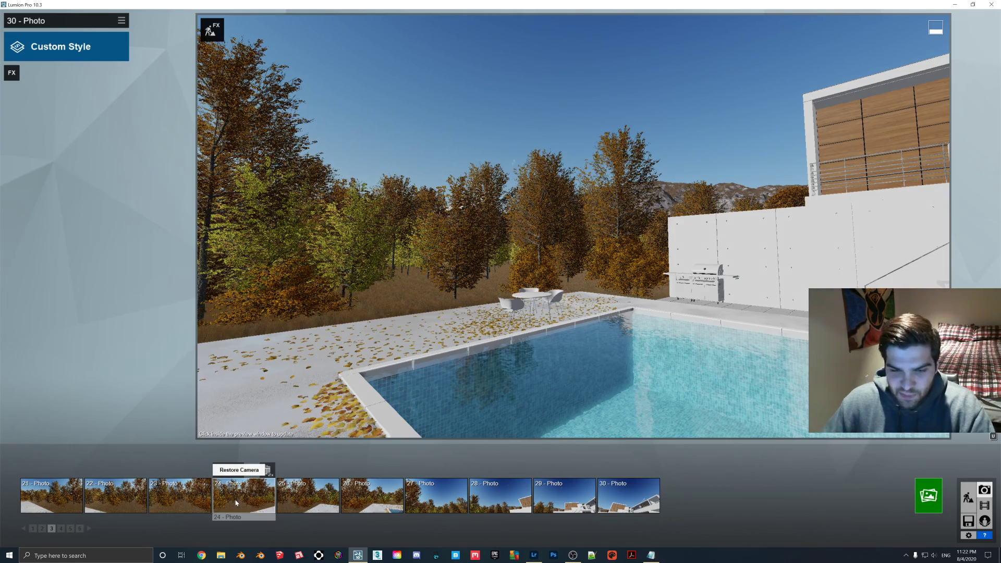
left_click(316, 509)
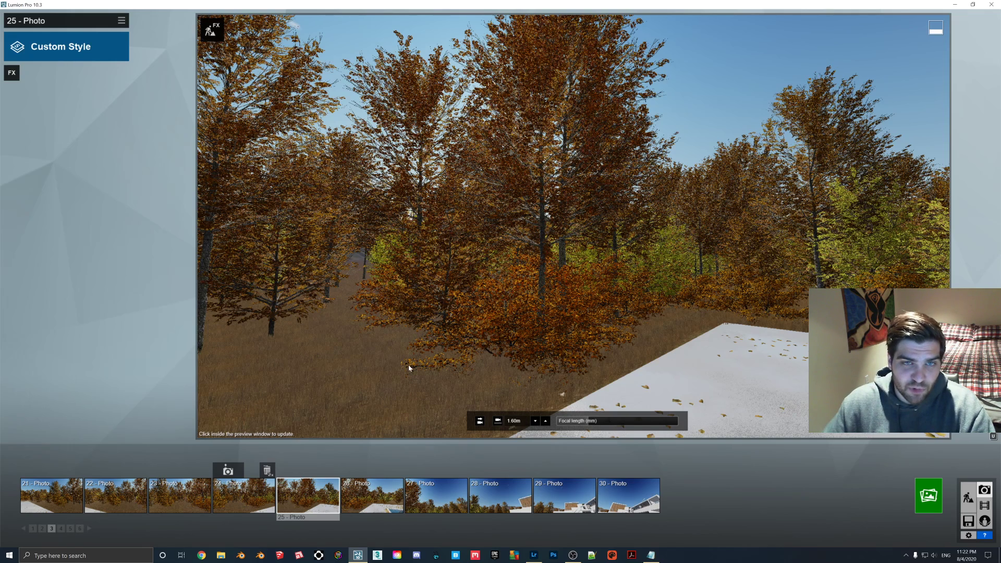
left_click(52, 498)
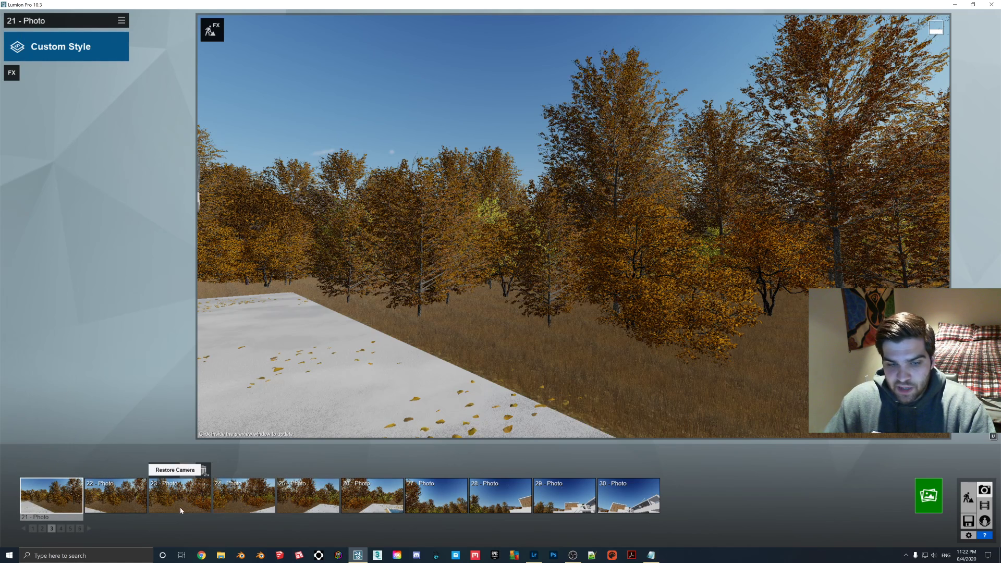
left_click(954, 4)
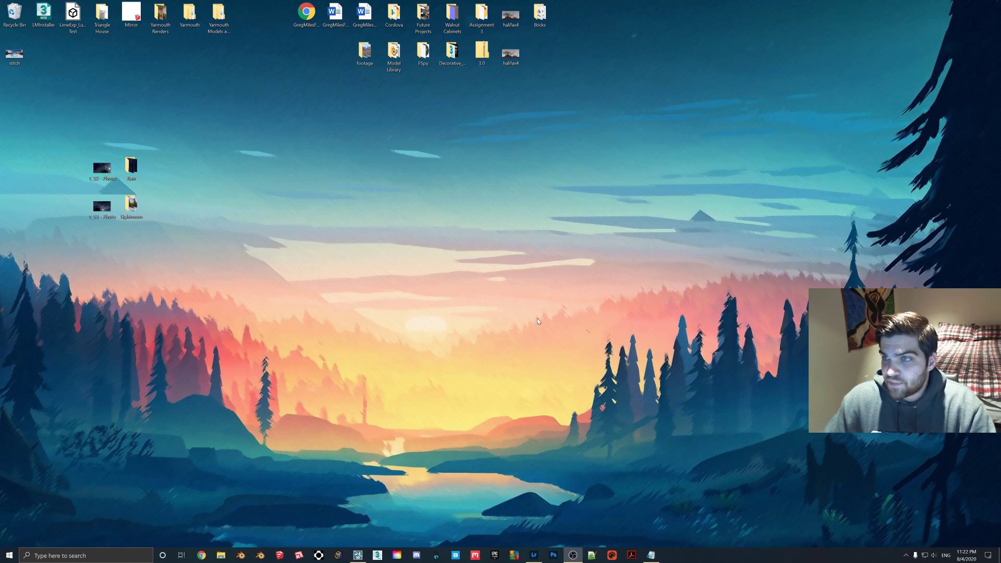
Step: Open the Raw folder on the desktop and browse its rendered photos from the pool and ground shots back to 1_14 - Photo
double_click(131, 167)
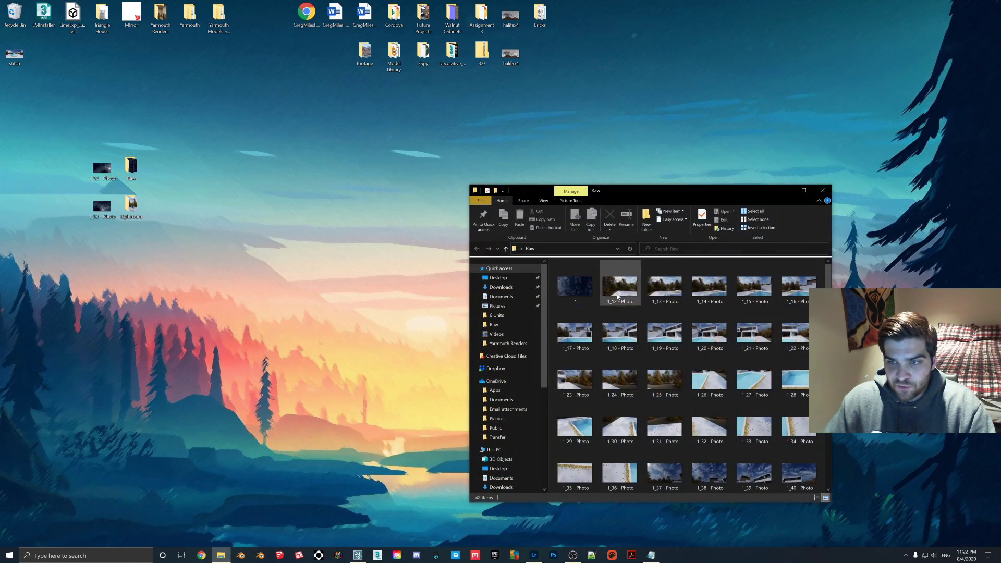
scroll(618, 296, "down", 3)
left_click_drag(625, 191, 404, 102)
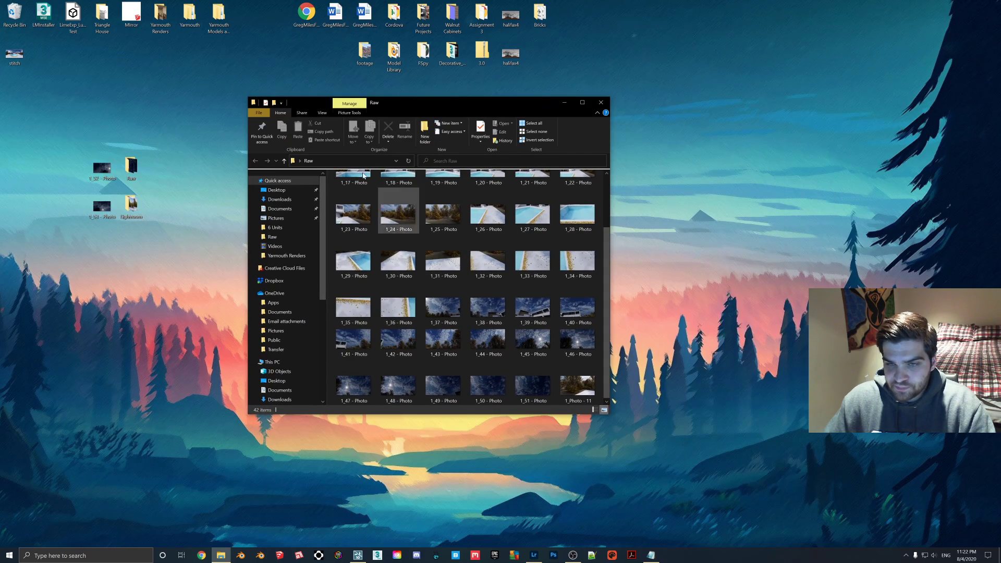
double_click(352, 262)
key("Right")
key("Right")
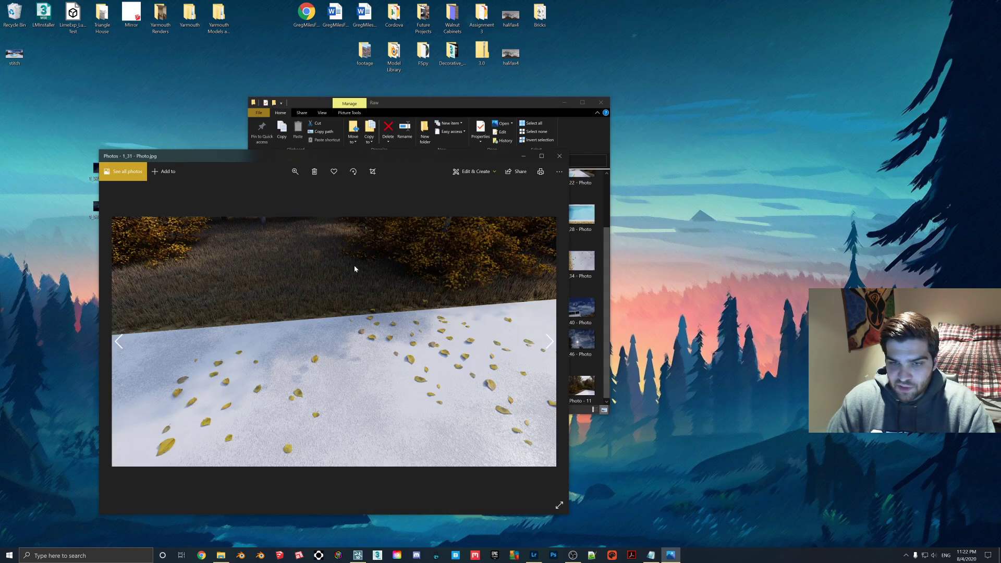
key("Left")
key("Left")
key("Left")
key("Left")
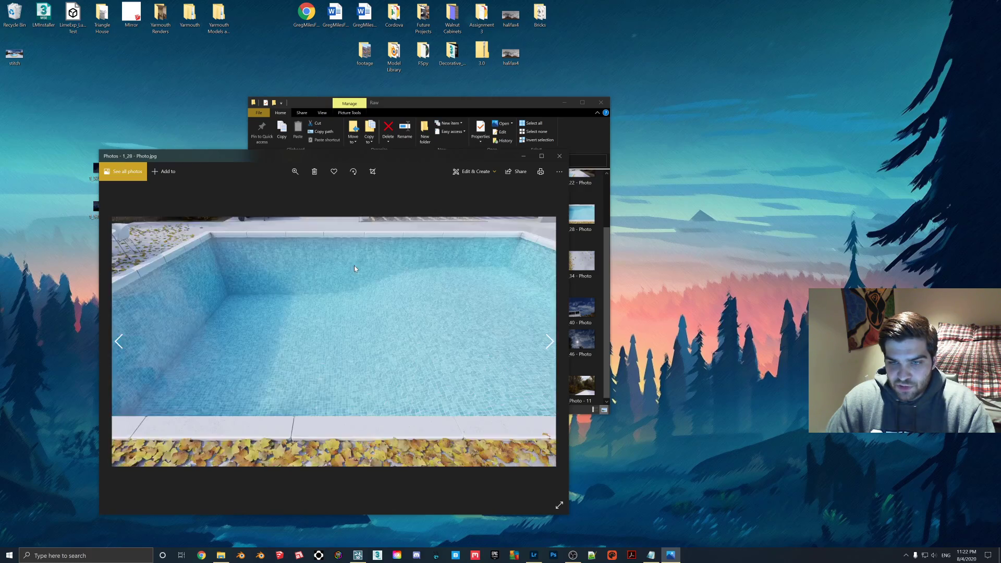
key("Left")
key("Left")
key("Left")
key("Left")
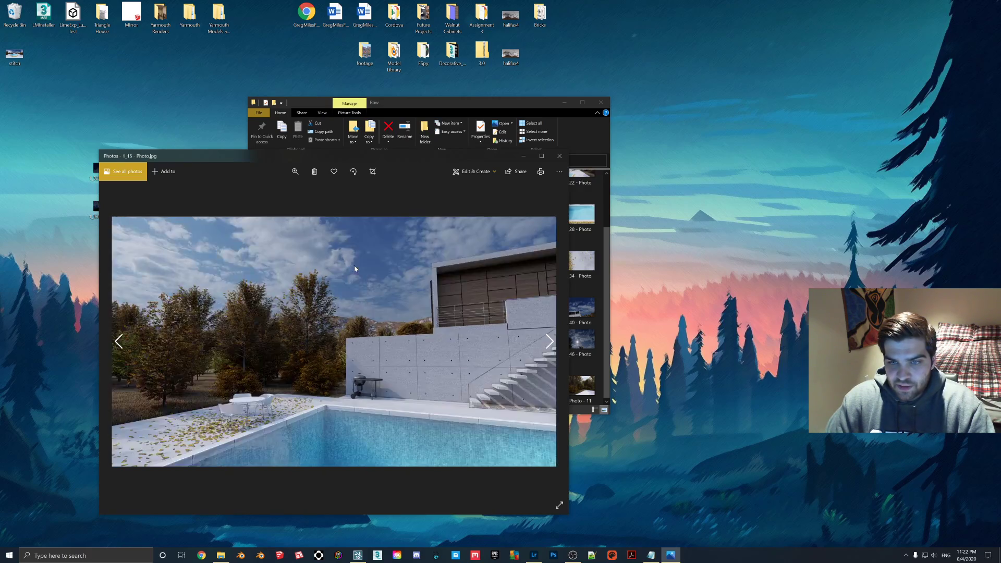
key("Left")
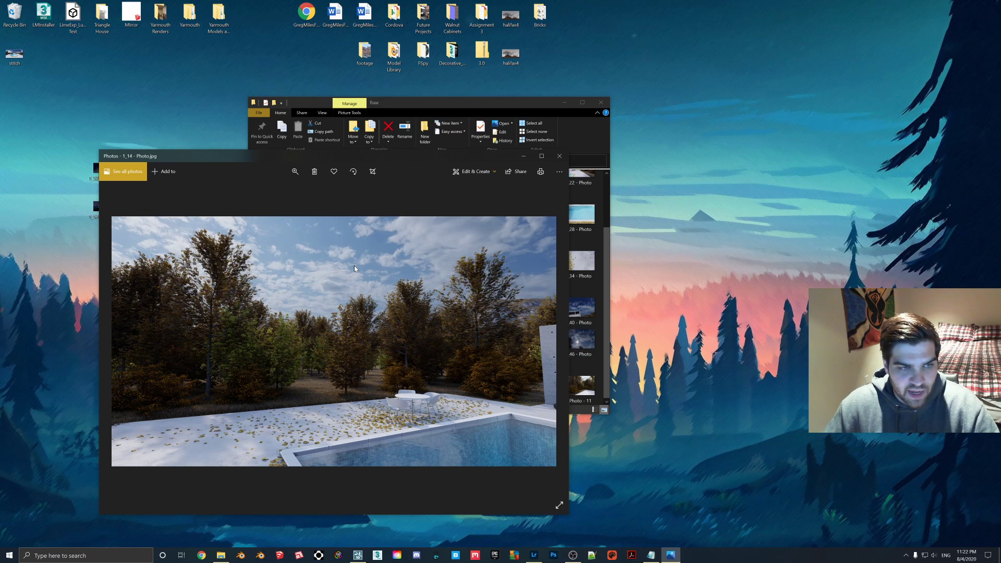
left_click(559, 157)
Step: Browse the edited photos in the Lightroom folder from 1_12 - Photo to 1_19 - Photo, briefly check the Raw folder, and close the windows
double_click(131, 206)
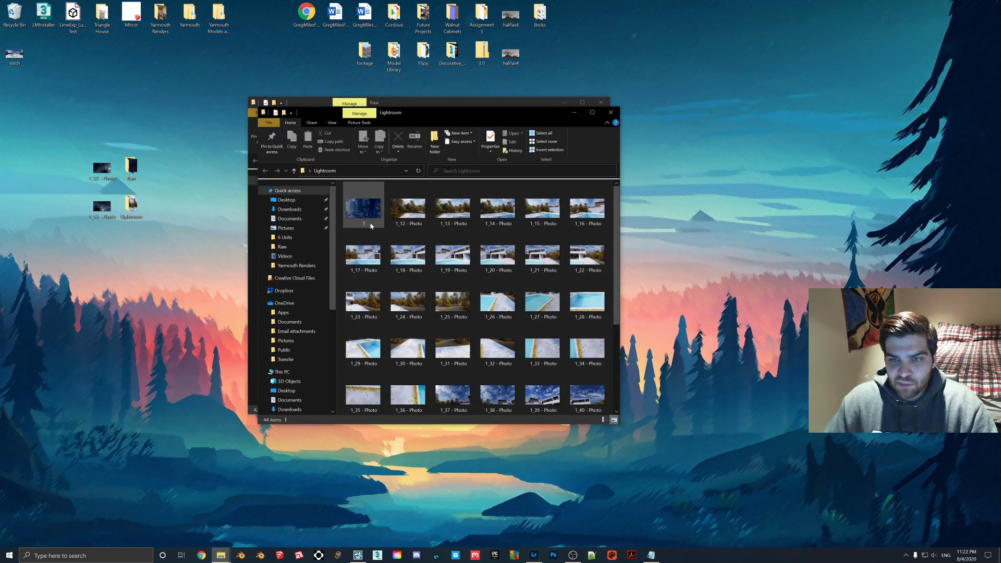
double_click(409, 211)
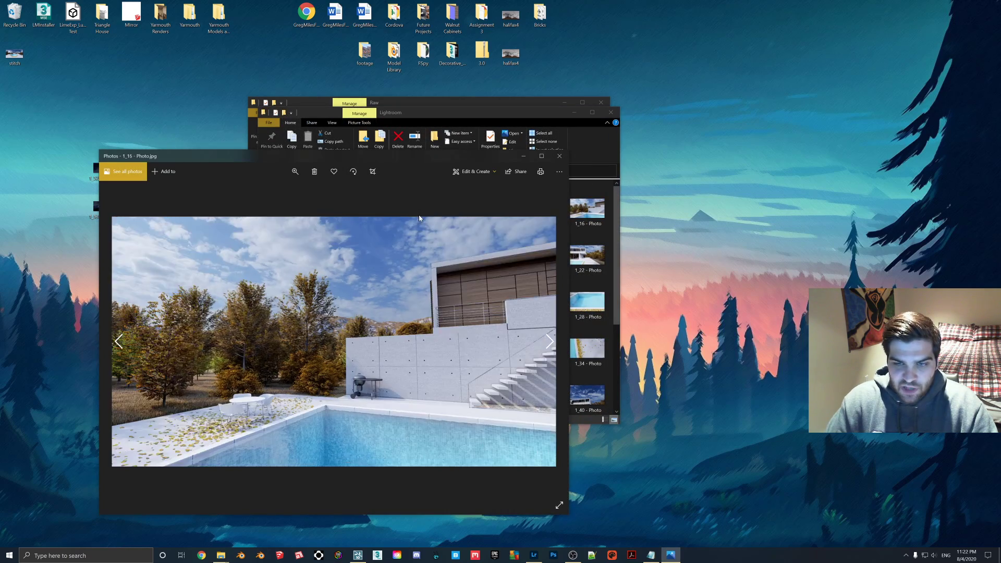
key("Right")
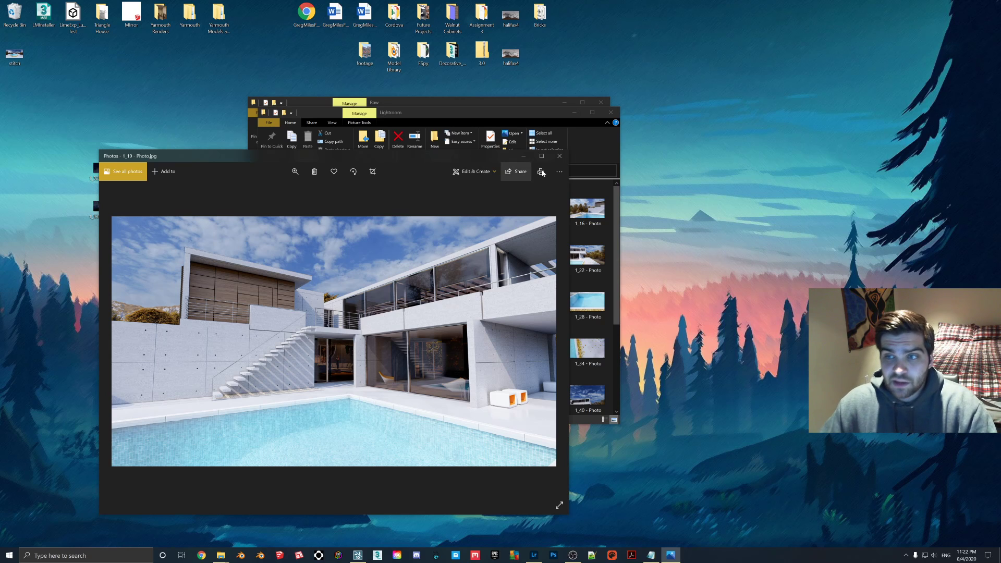
left_click(559, 155)
left_click(605, 111)
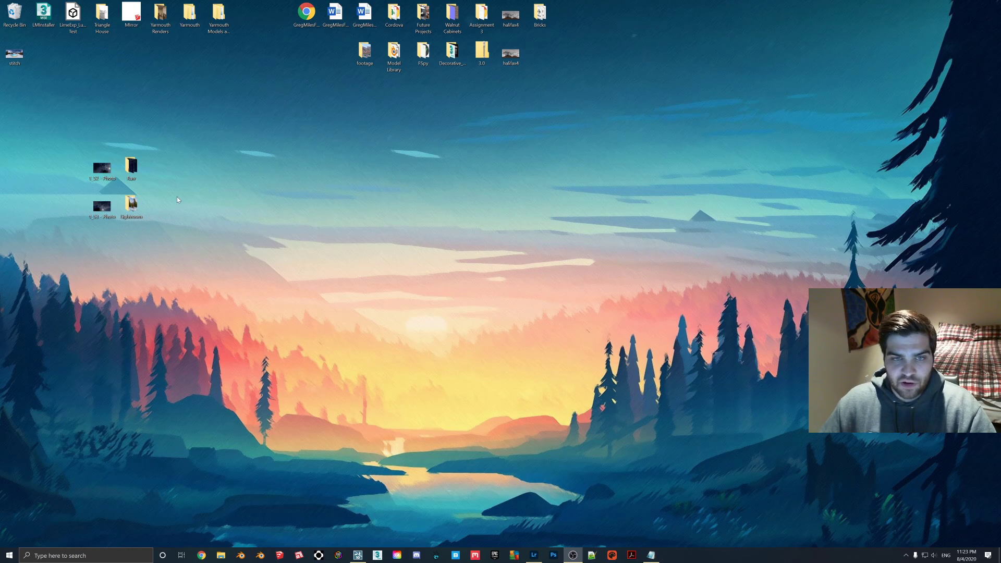
double_click(131, 166)
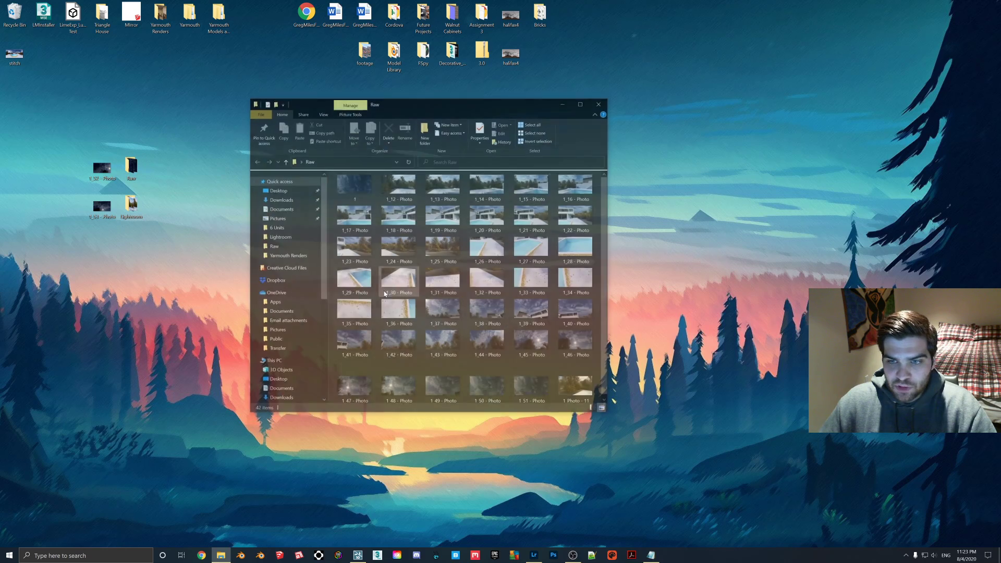
left_click(601, 103)
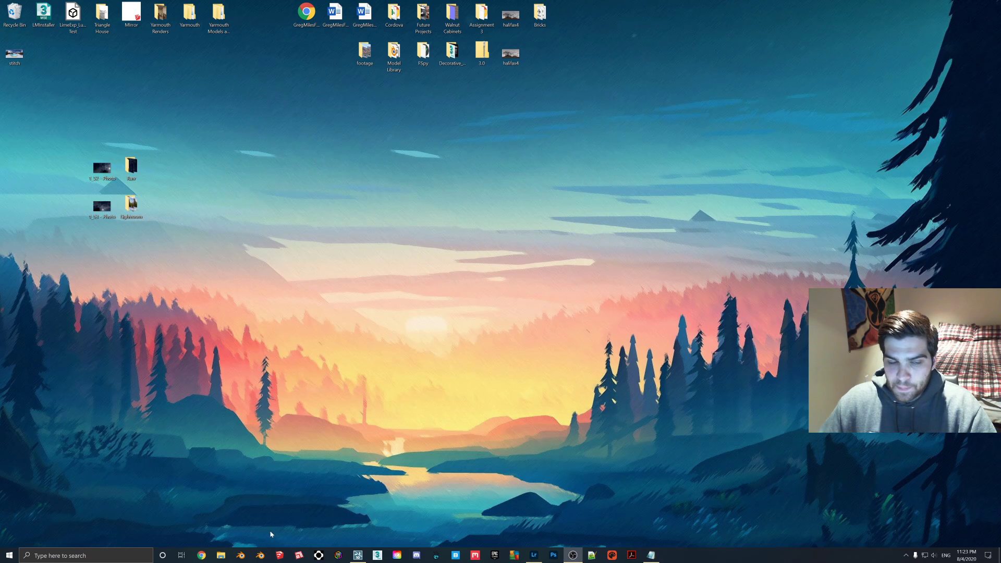
Step: Search for "ice", launch Image Composite Editor and reposition its window on the desktop
left_click(116, 555)
type("ice")
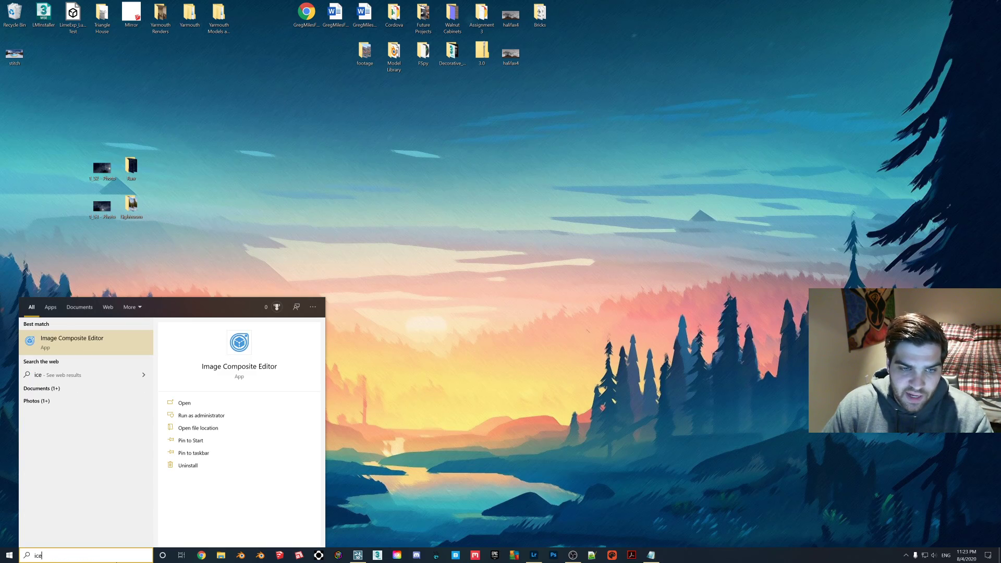
key("Return")
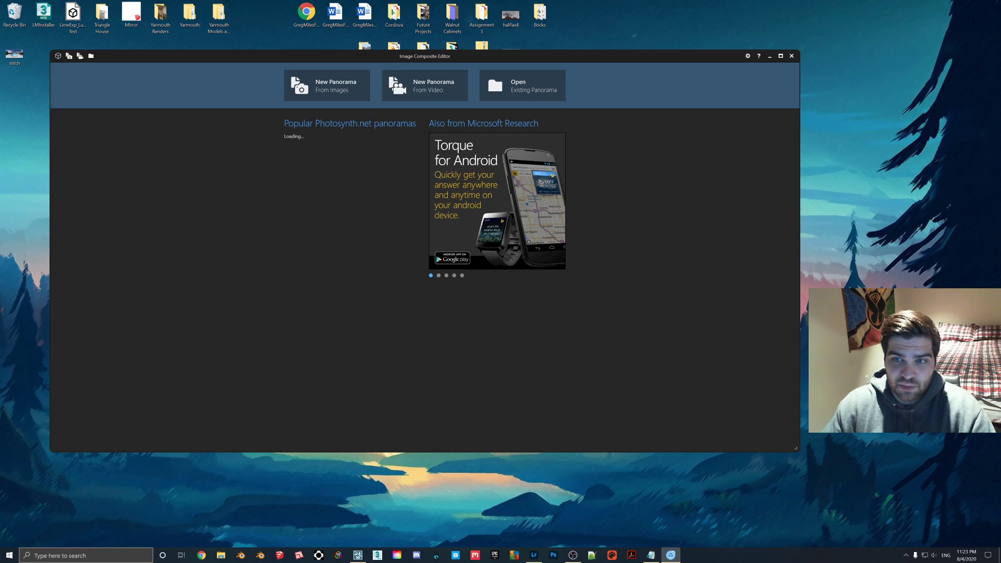
left_click_drag(454, 62, 499, 79)
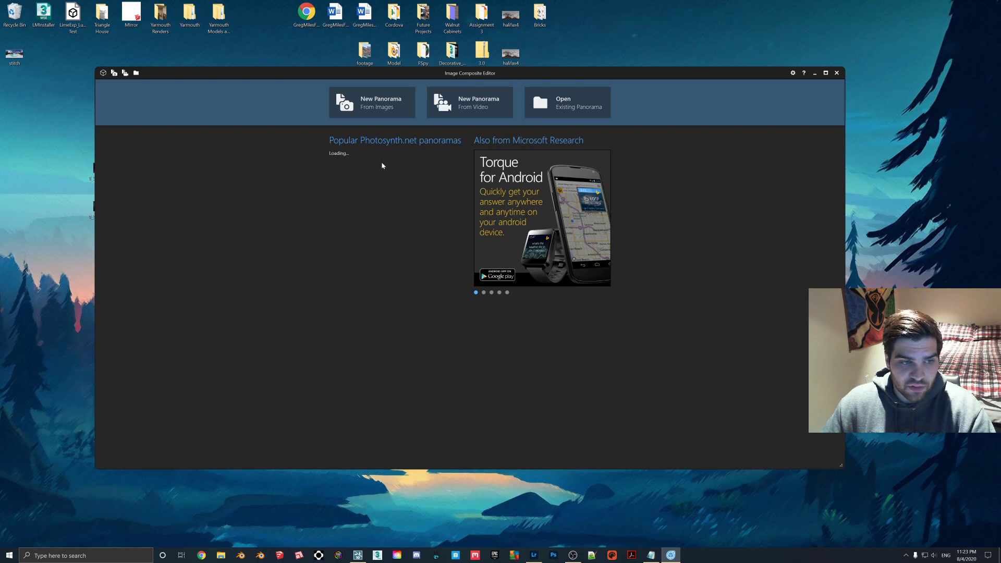
left_click_drag(400, 73, 436, 98)
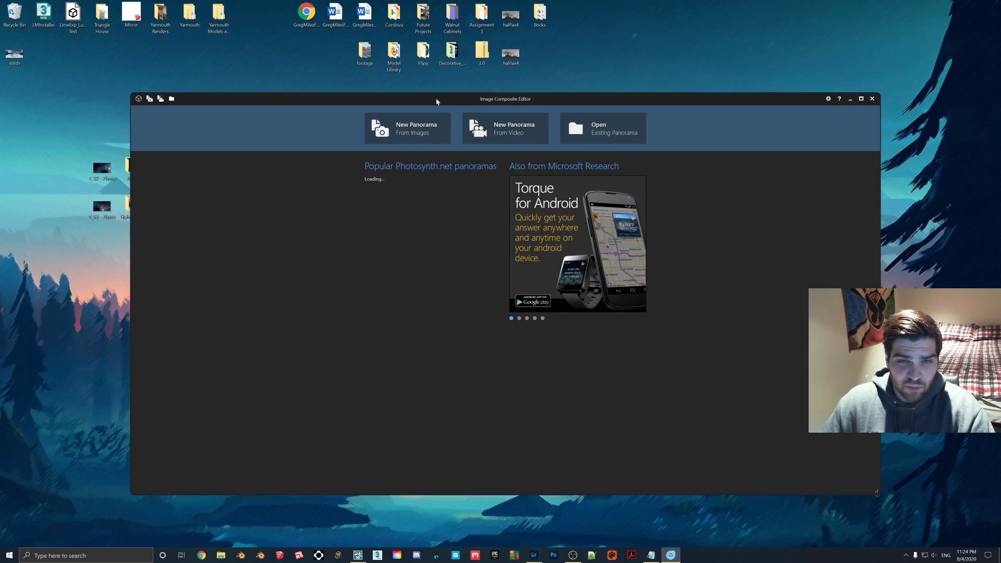
Step: Create a new panorama from images, importing all the photos in the desktop's Raw folder
left_click(423, 130)
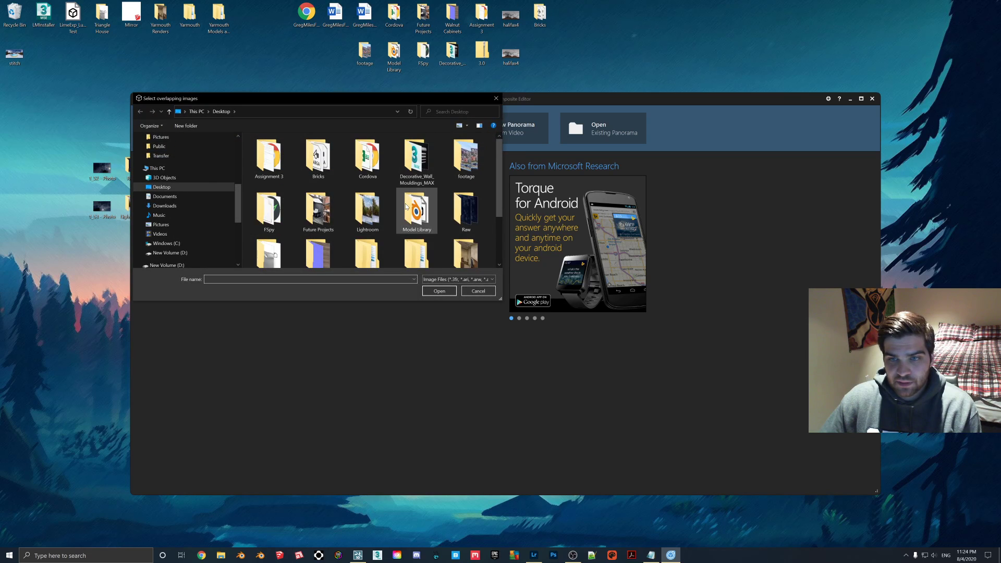
scroll(405, 204, "down", 1)
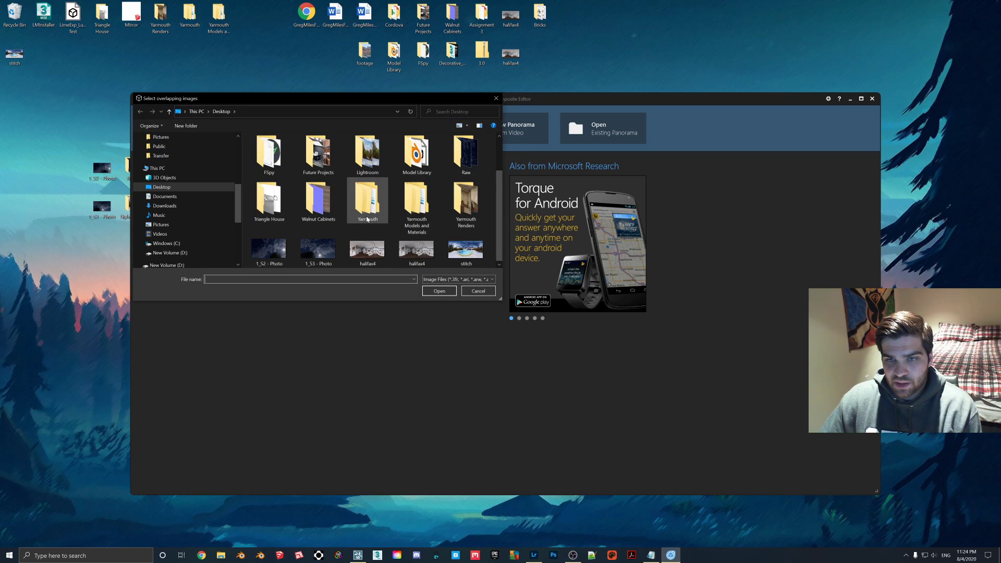
scroll(415, 180, "up", 1)
double_click(367, 156)
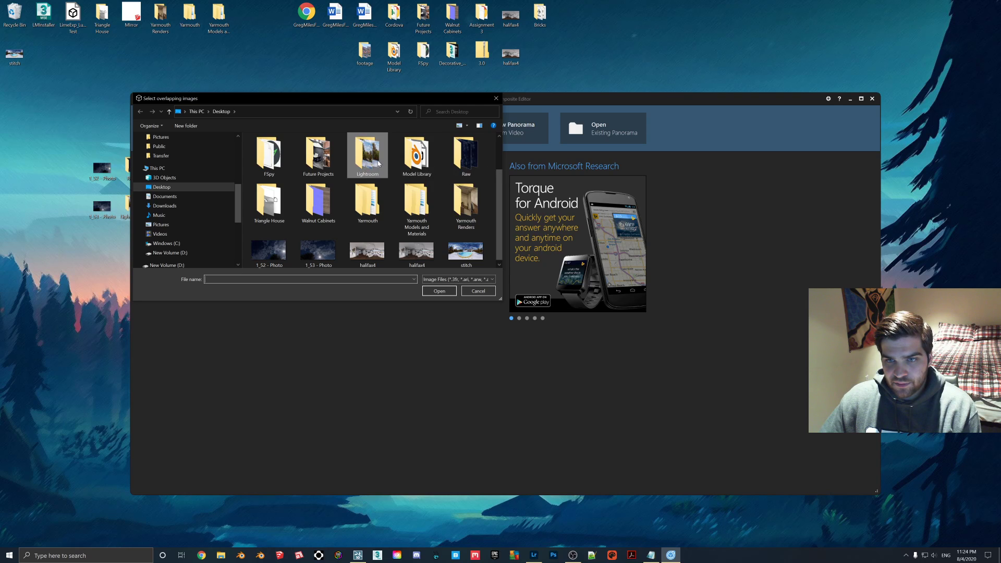
left_click(221, 111)
double_click(466, 210)
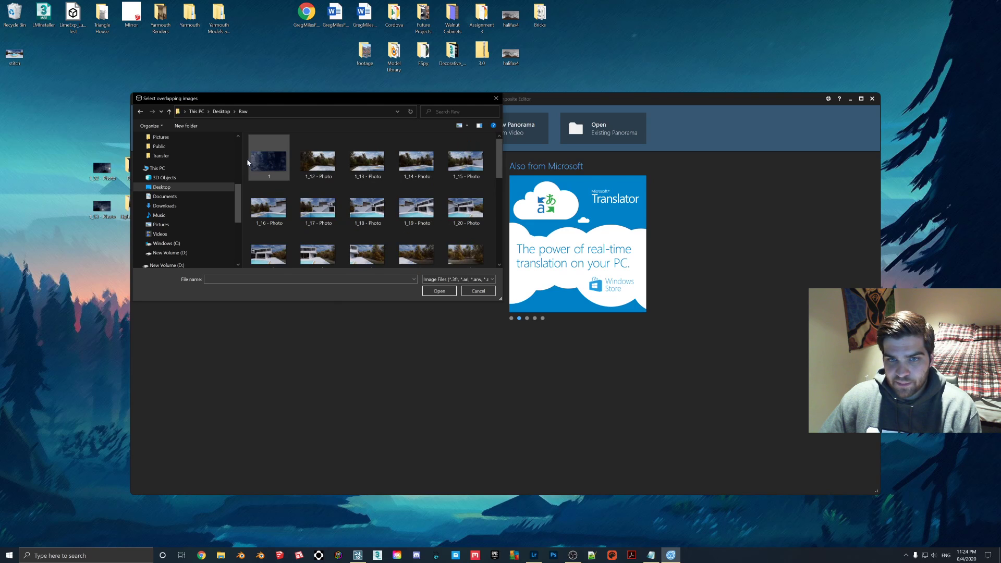
key("ctrl+a")
left_click(439, 291)
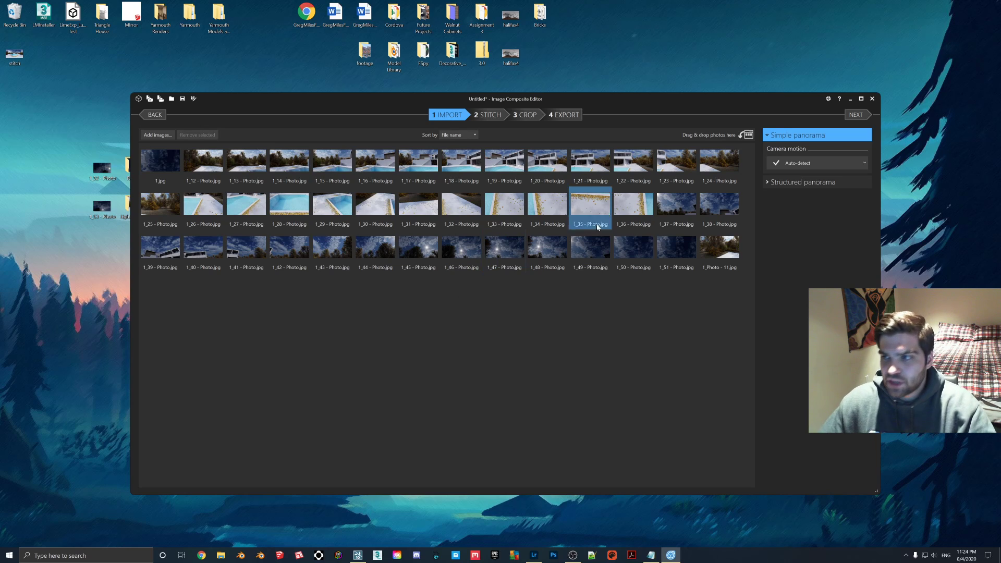
Step: Stitch the imported photos into a panorama and point out the two unused sky photos on the desktop
left_click(859, 119)
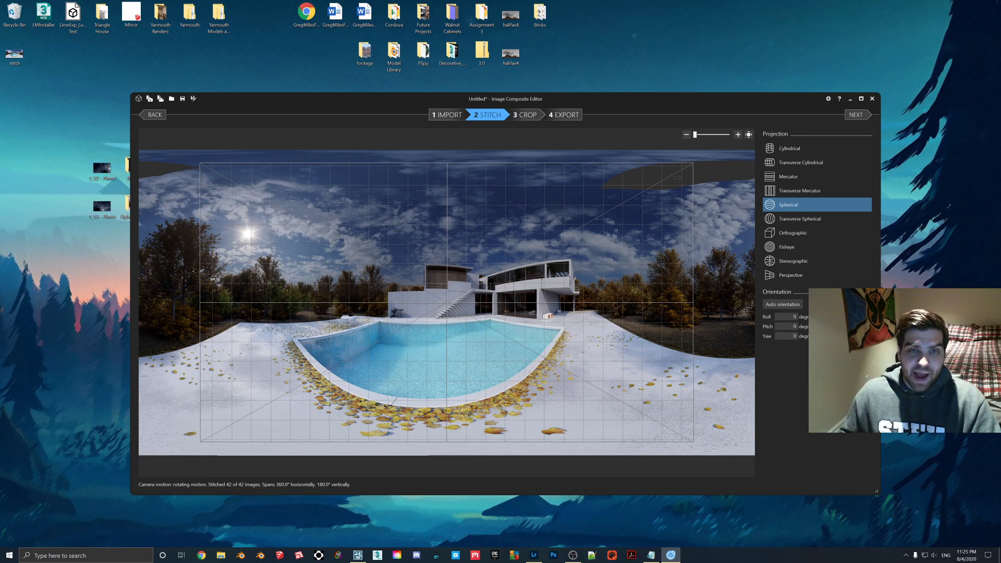
left_click(101, 218)
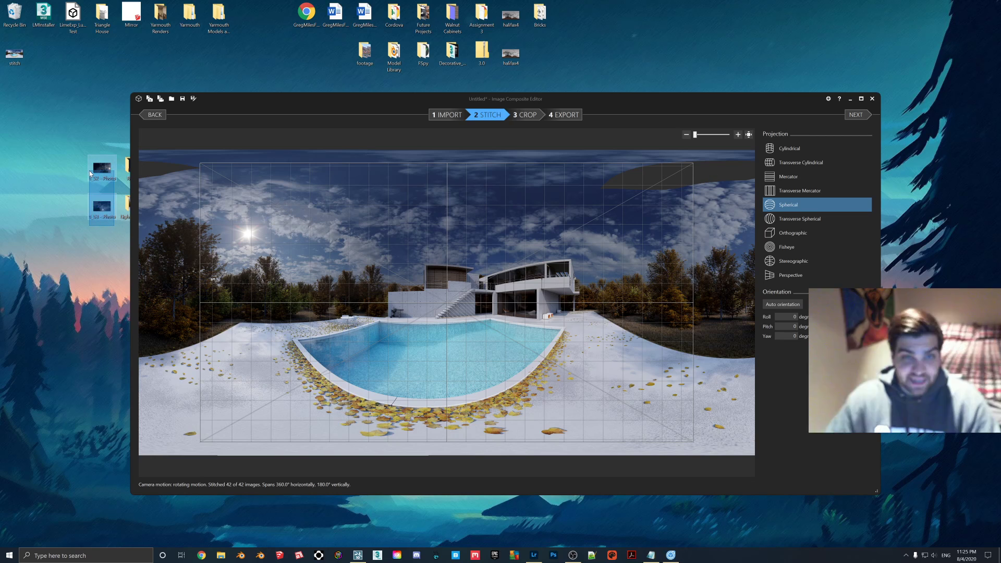
left_click(111, 274)
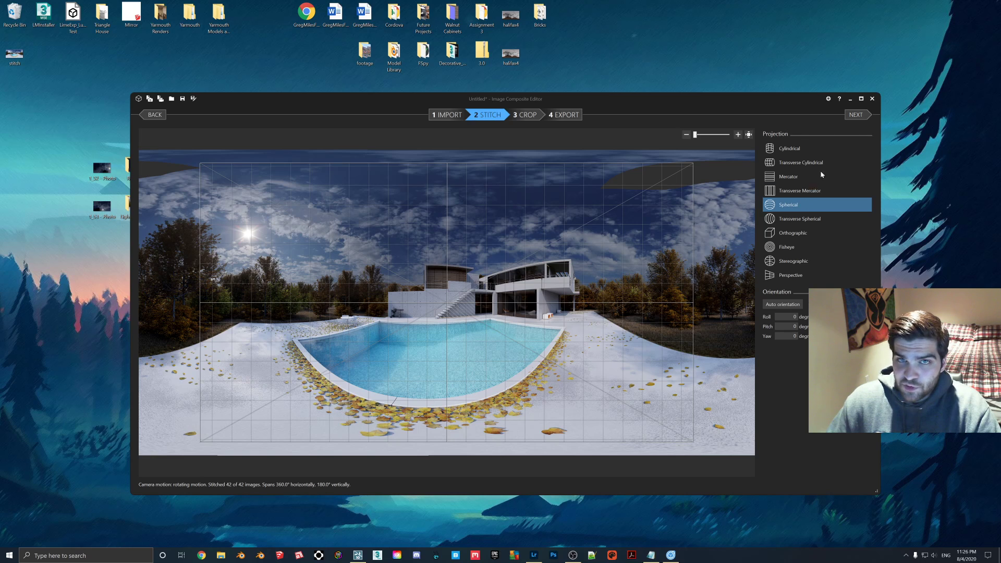
Step: Proceed to cropping, fill the panorama's missing sky areas with auto completion, and inspect the crop width and the completed image
left_click(856, 115)
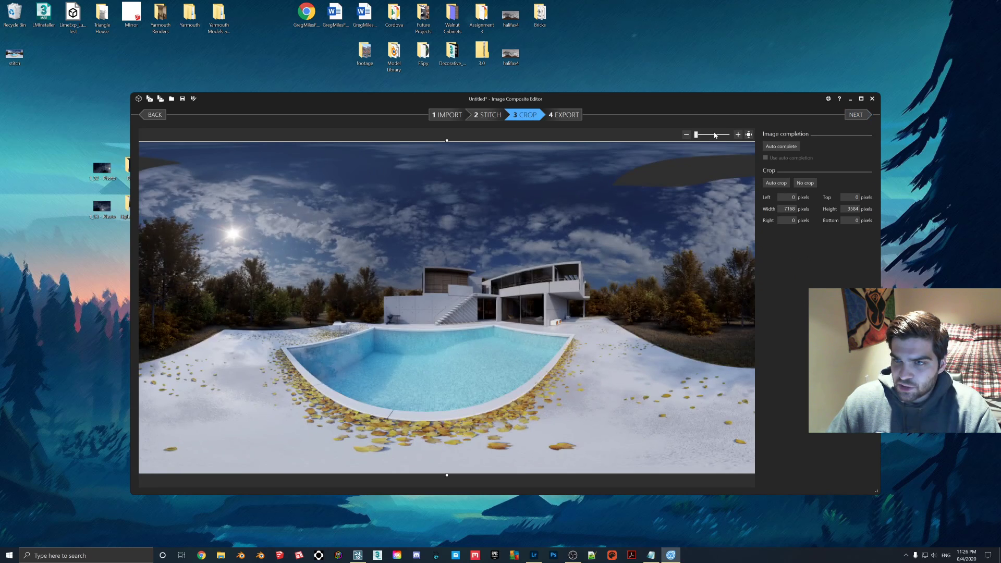
left_click(786, 149)
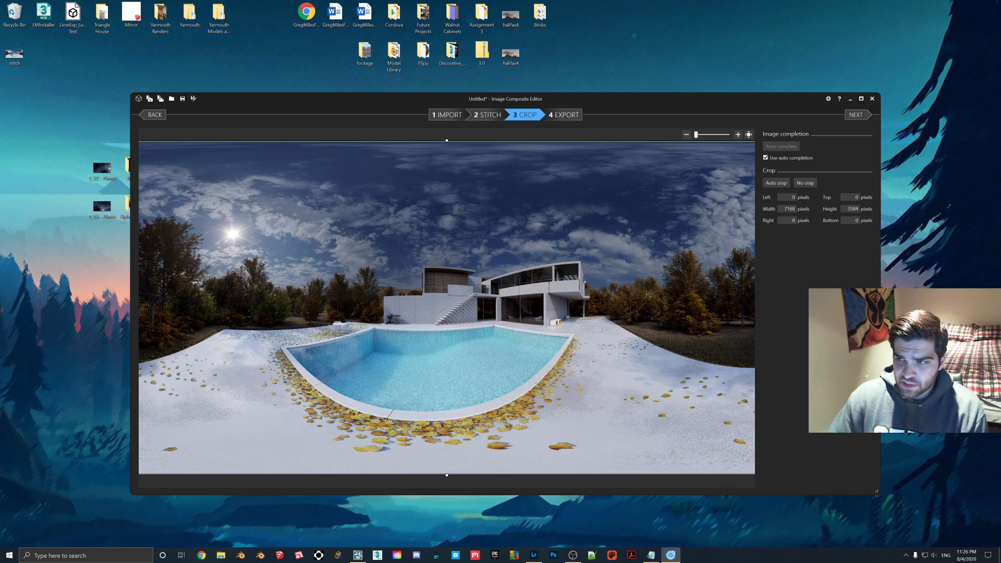
double_click(785, 210)
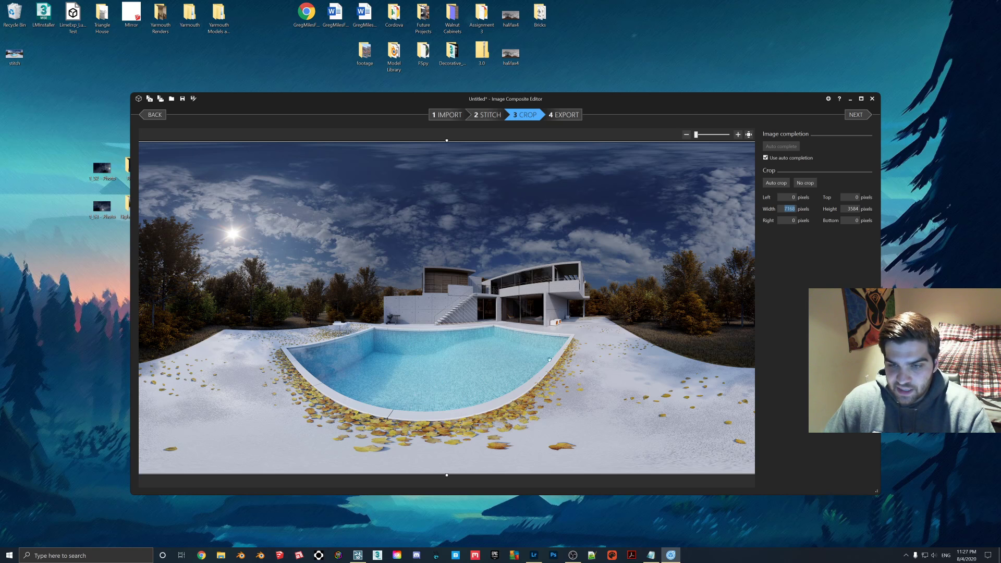
scroll(417, 317, "down", 1)
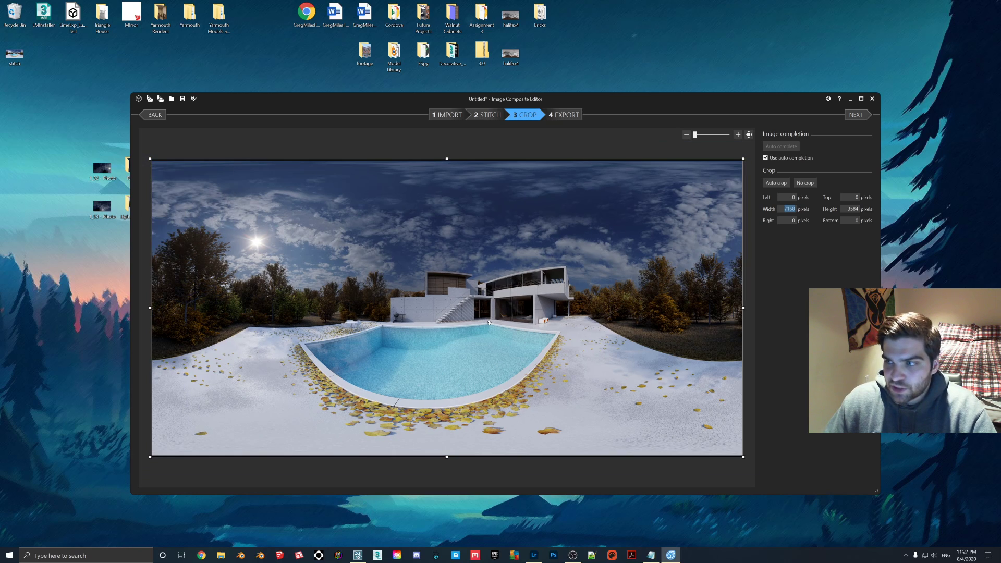
scroll(485, 317, "up", 1)
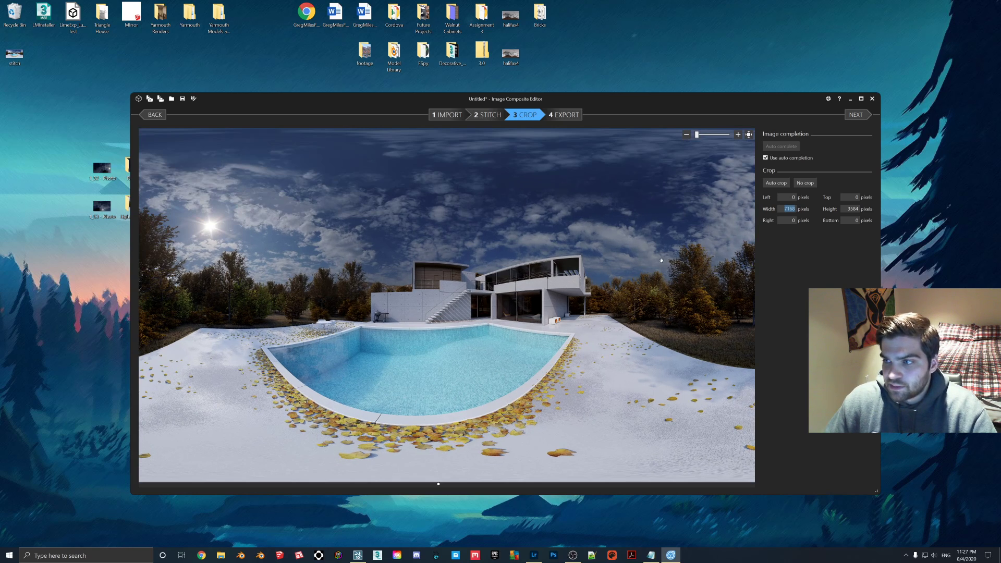
Step: Proceed to exporting and set the panorama's file format to JPEG Image with Superb quality
left_click(856, 114)
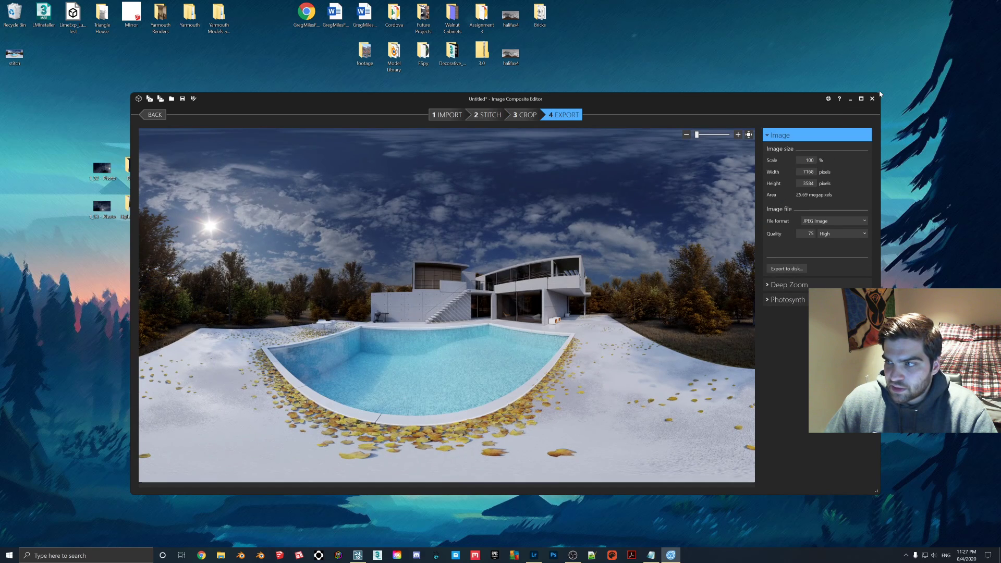
left_click(818, 221)
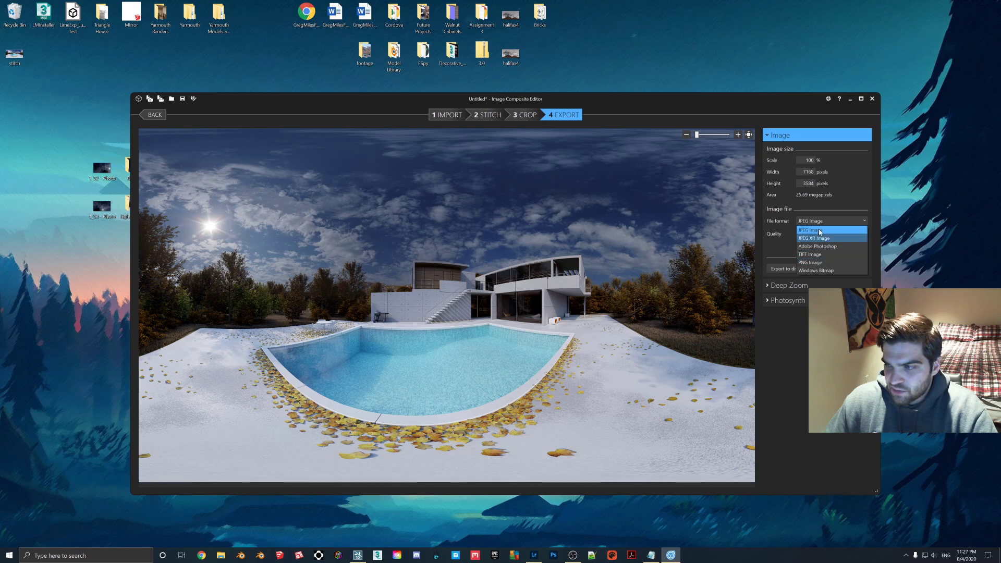
left_click(820, 231)
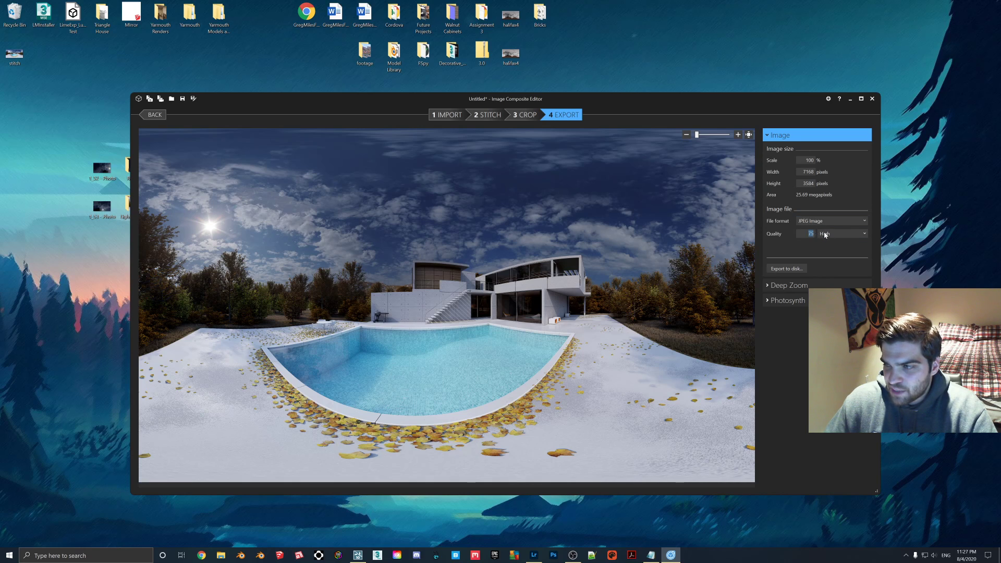
left_click(825, 235)
left_click(830, 265)
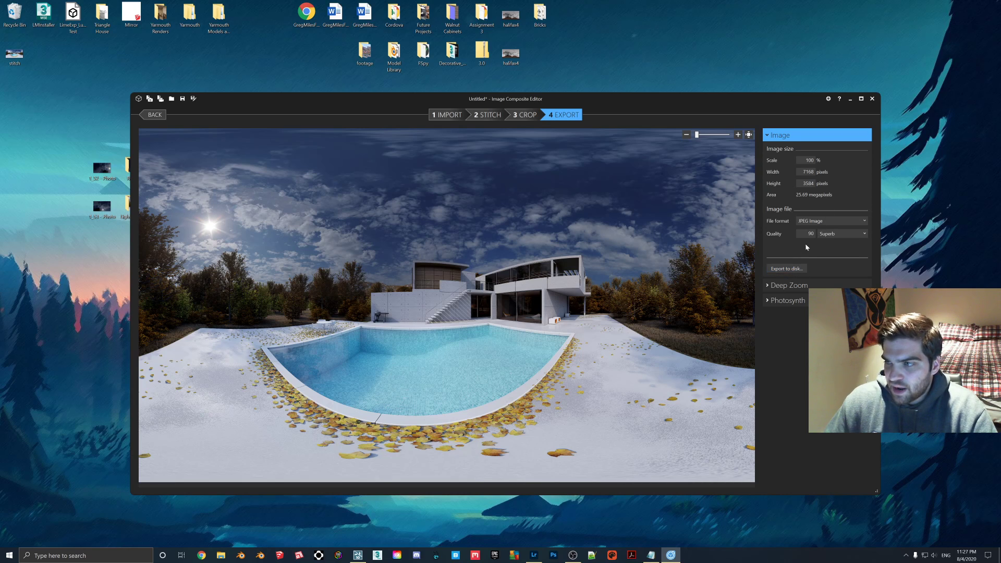
left_click(811, 232)
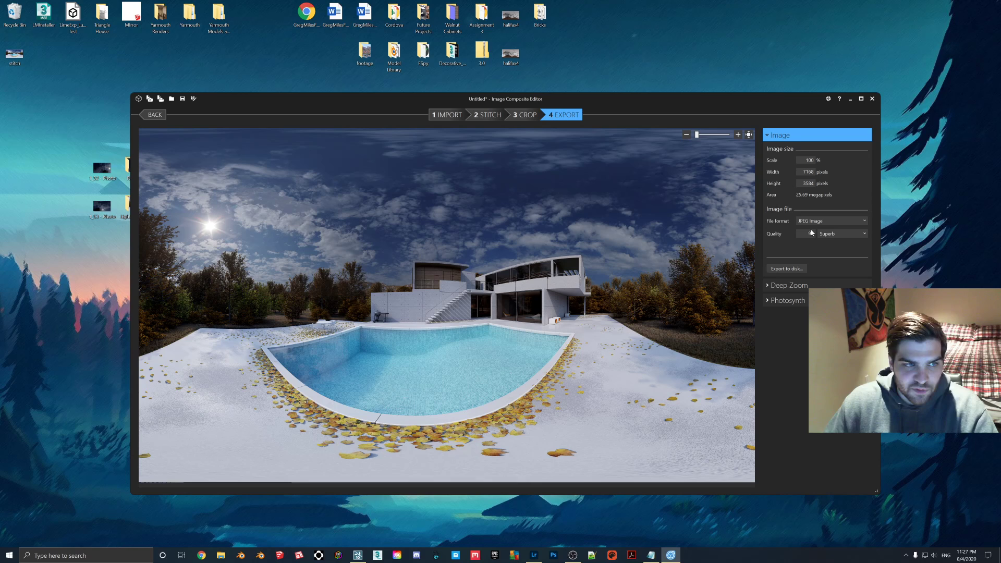
Step: Export the panorama to the desktop as a JPEG file named Tou and minimize the panorama editor
left_click(793, 268)
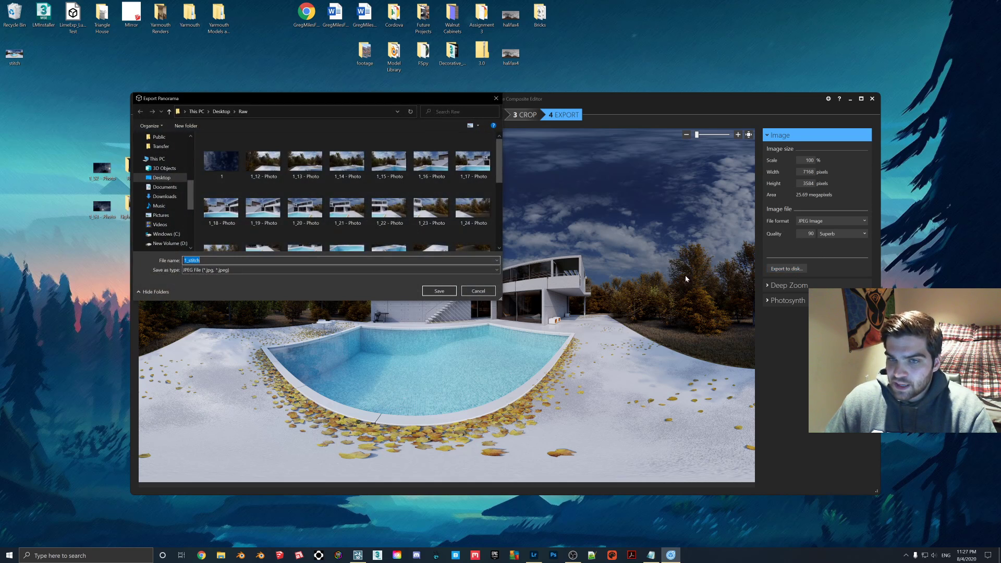
left_click(157, 178)
double_click(248, 264)
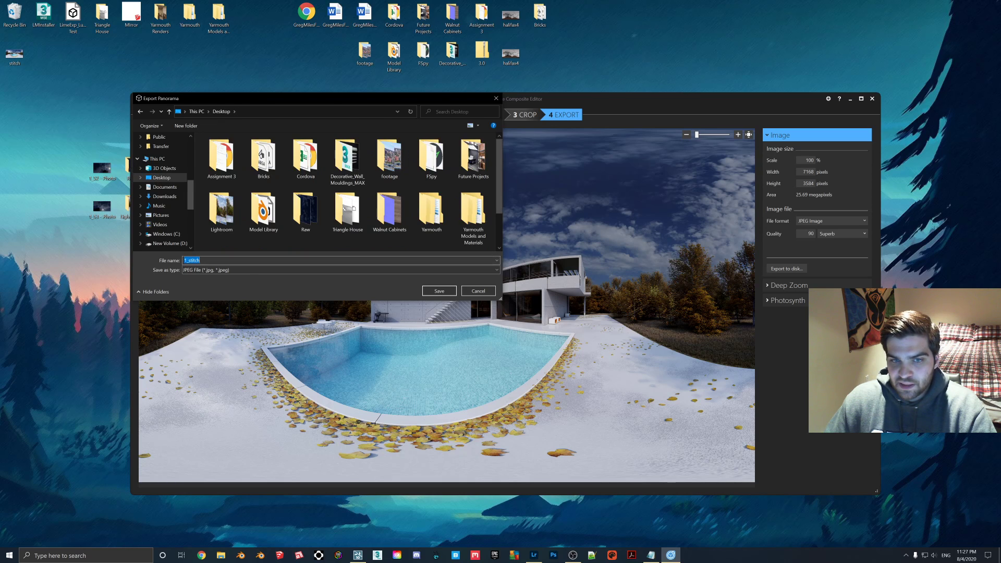
type("Tou")
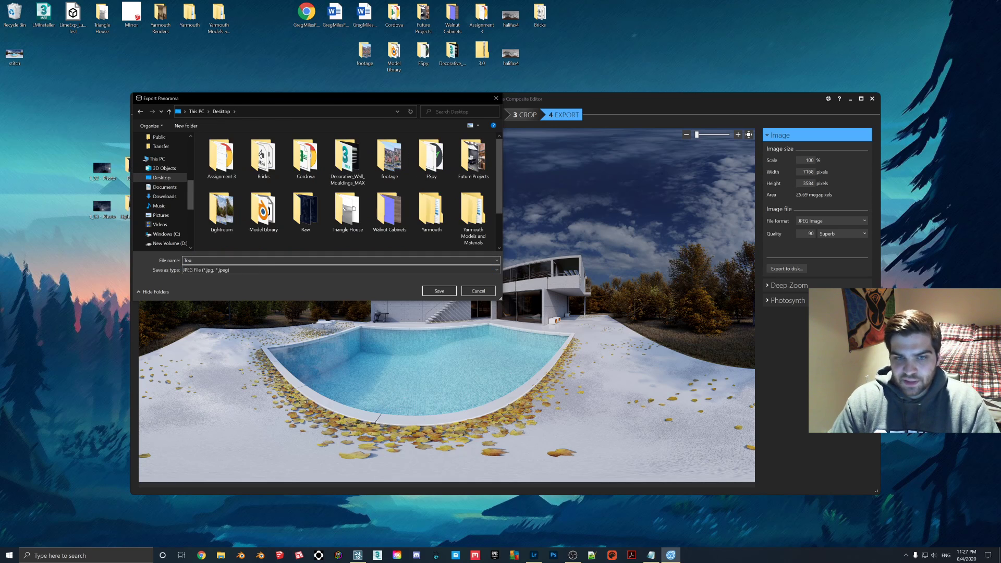
key("Return")
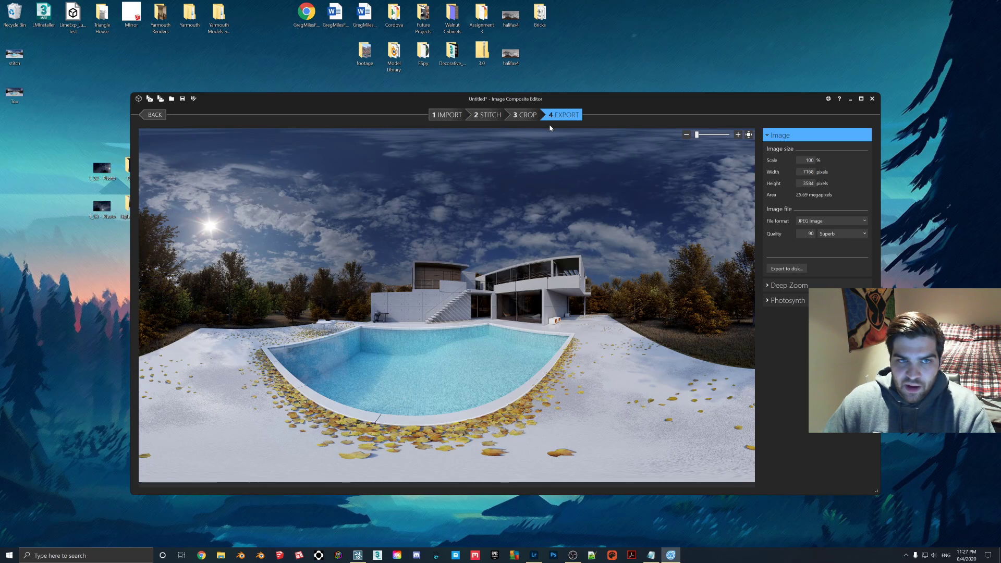
left_click(849, 99)
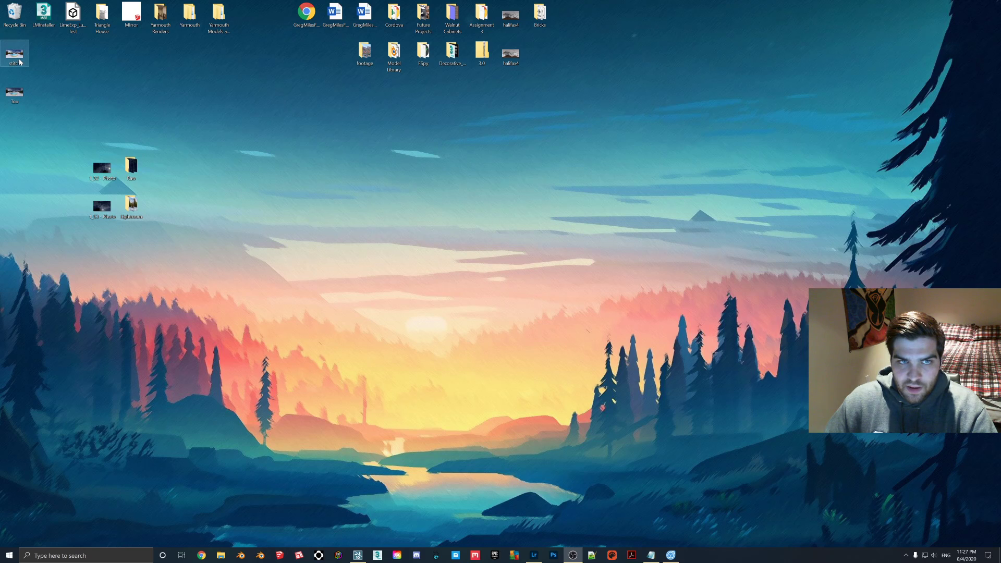
Step: Move the earlier stitch image to an empty area of the desktop and view it in the photo viewer
left_click_drag(20, 61, 92, 73)
left_click_drag(415, 100, 568, 131)
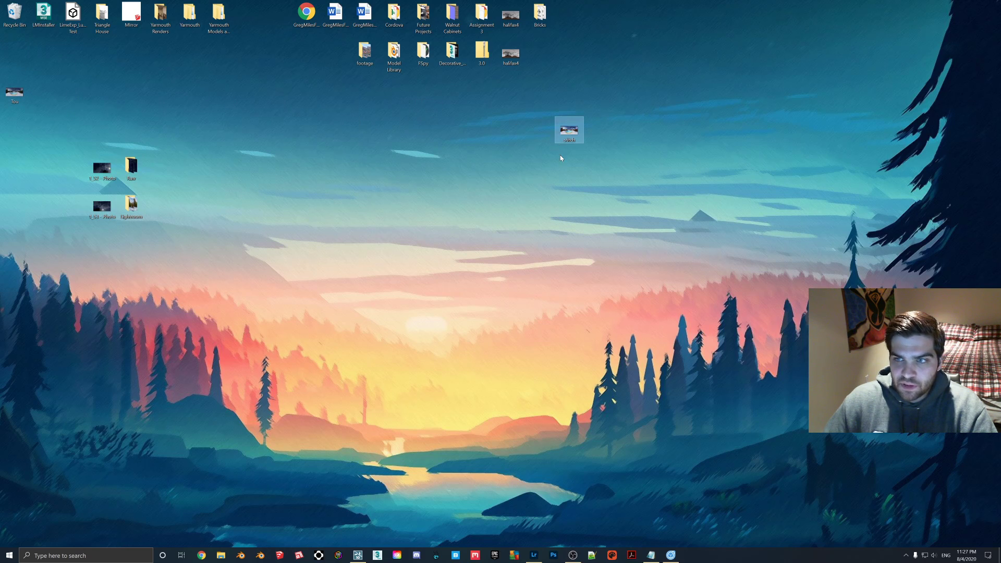
double_click(569, 131)
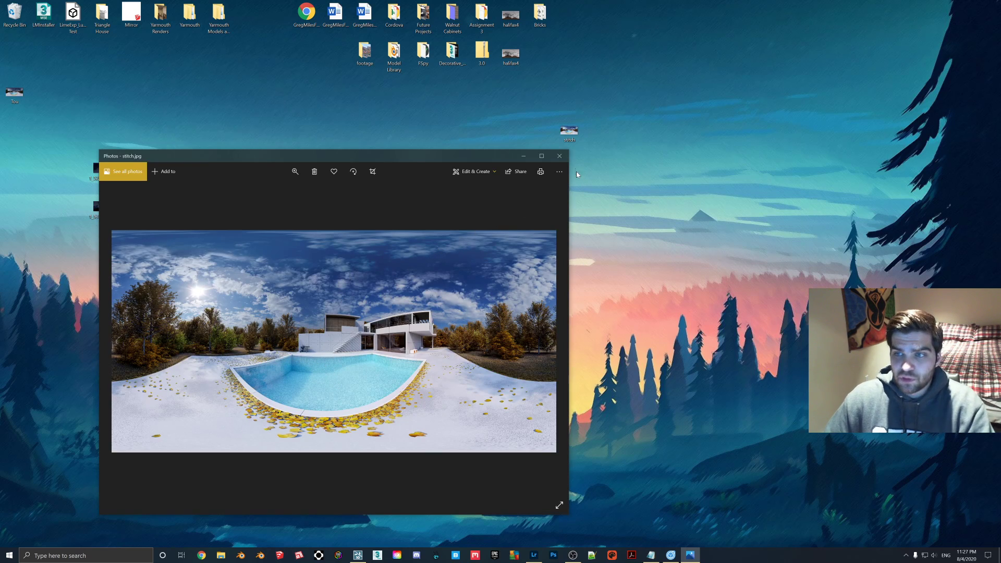
left_click(559, 156)
Step: Switch to Lightroom and delete the existing panorama photo from the library
left_click(537, 557)
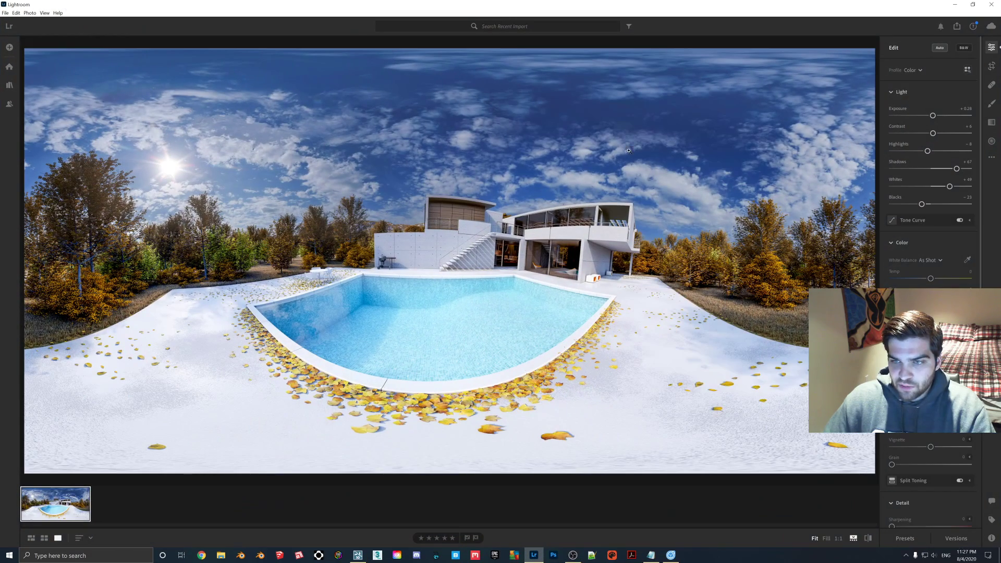
right_click(76, 506)
left_click(110, 444)
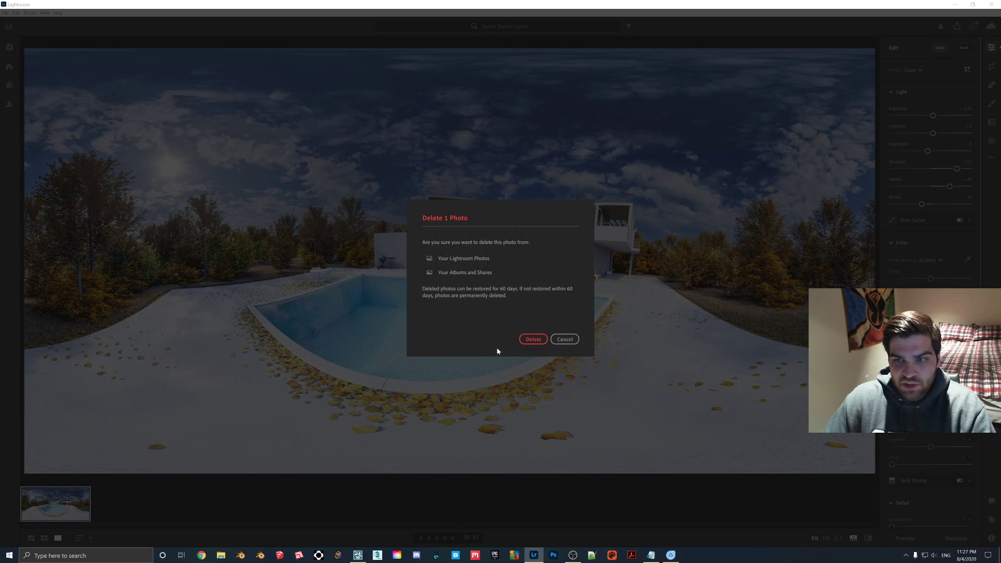
key("Return")
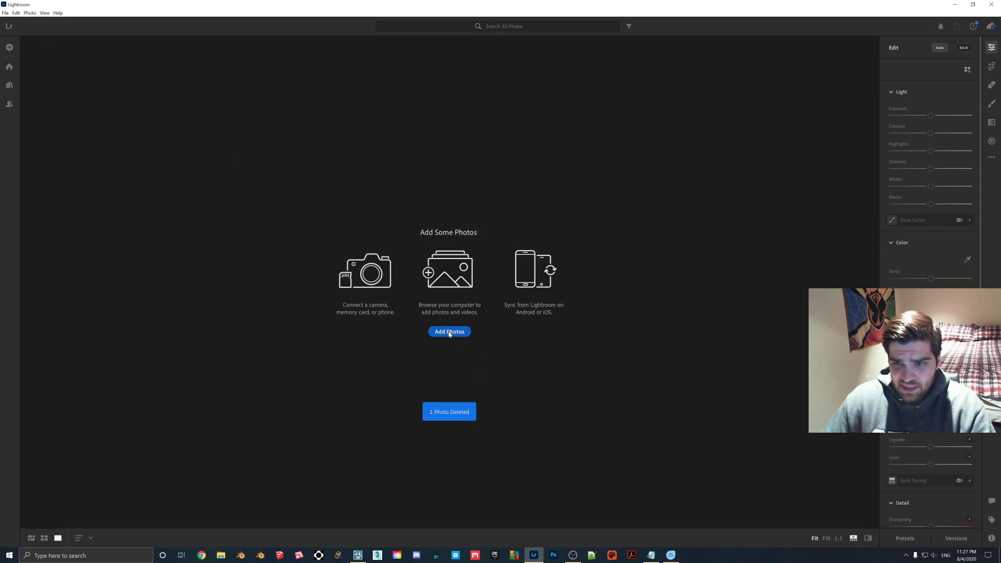
Step: Add the exported Tou panorama from the desktop to the Lightroom library
left_click(449, 332)
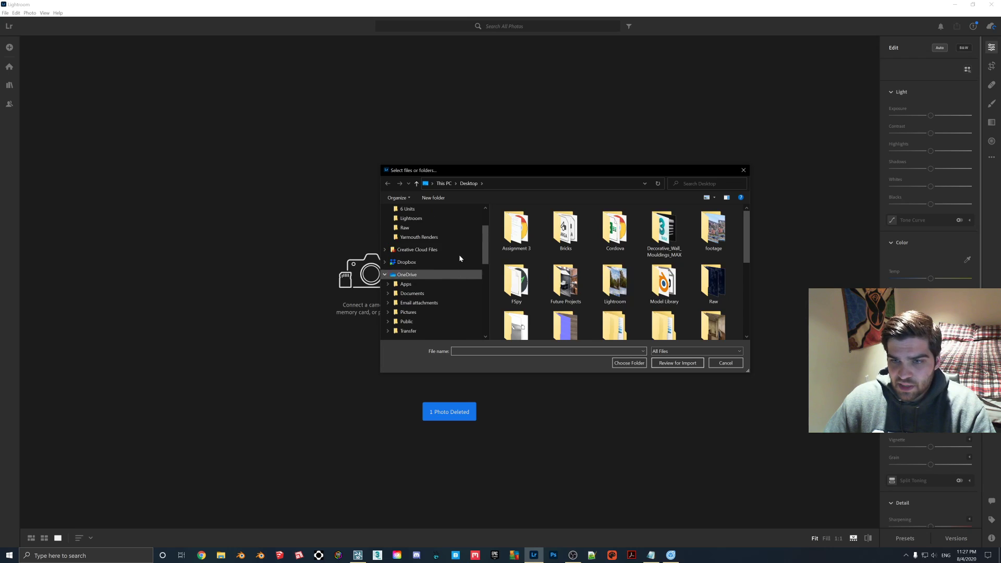
scroll(453, 250, "up", 2)
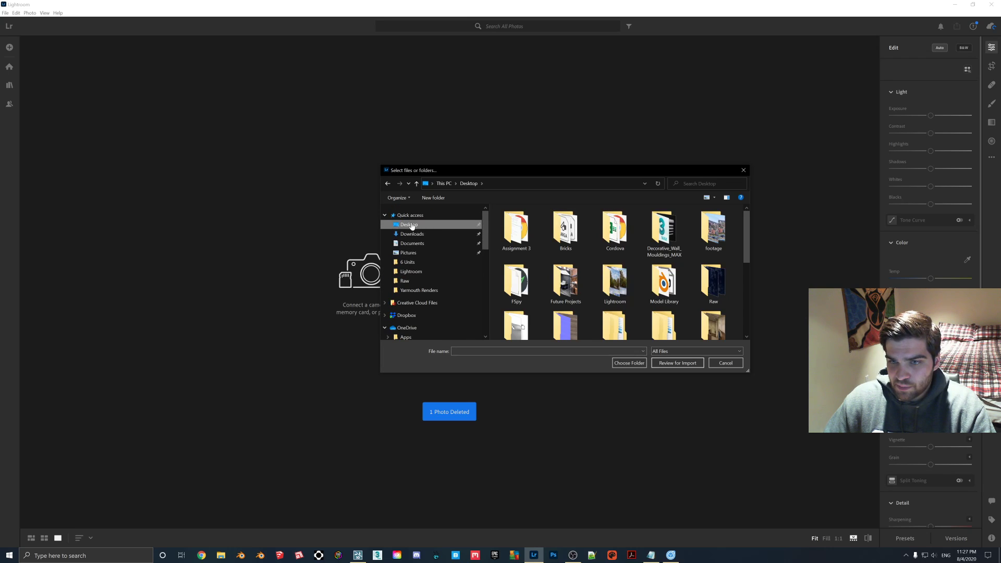
scroll(617, 264, "down", 10)
double_click(614, 321)
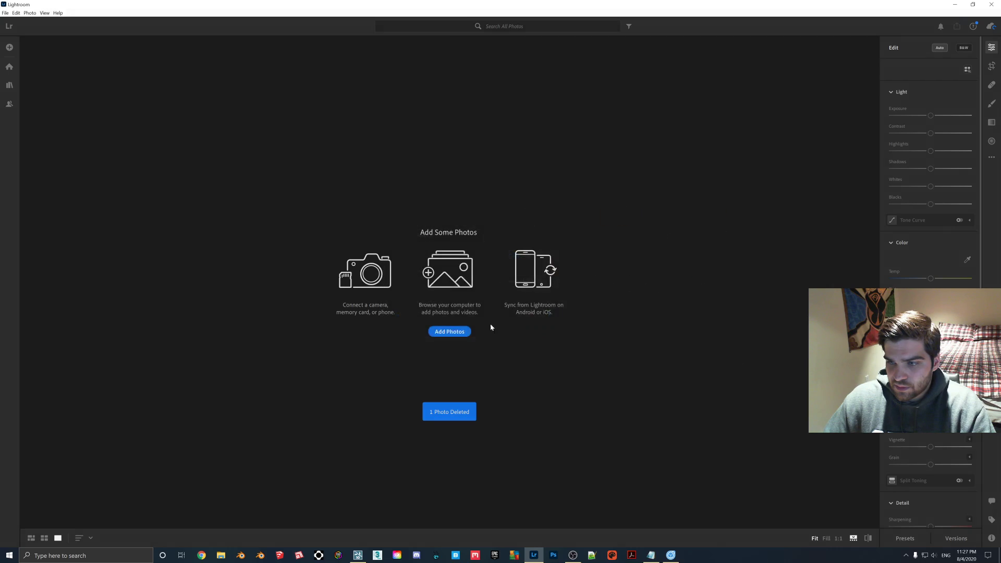
left_click(967, 19)
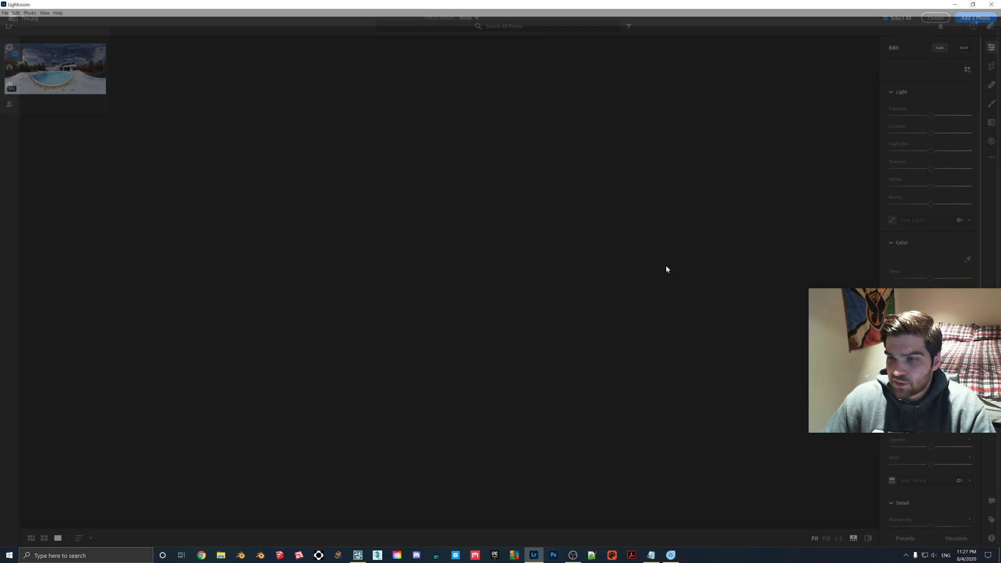
Step: Apply Auto settings to the panorama and export it to the desktop as a full-size JPG at 100% quality
left_click(940, 48)
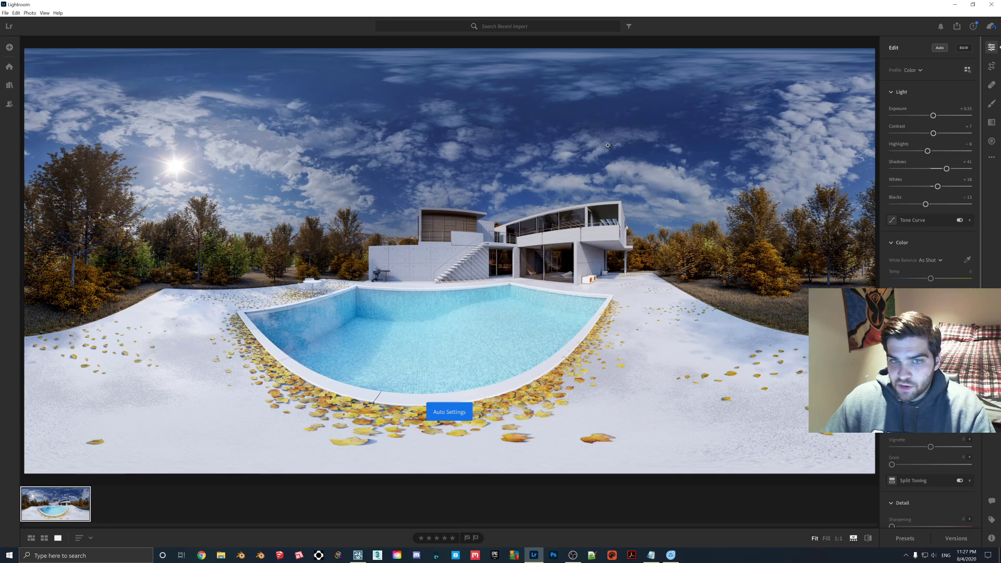
left_click(958, 27)
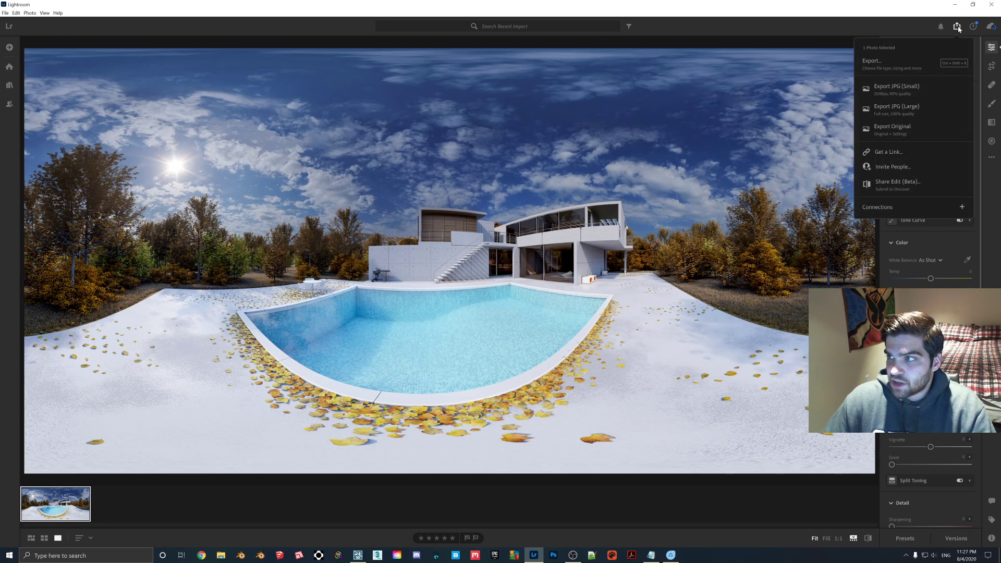
left_click(892, 66)
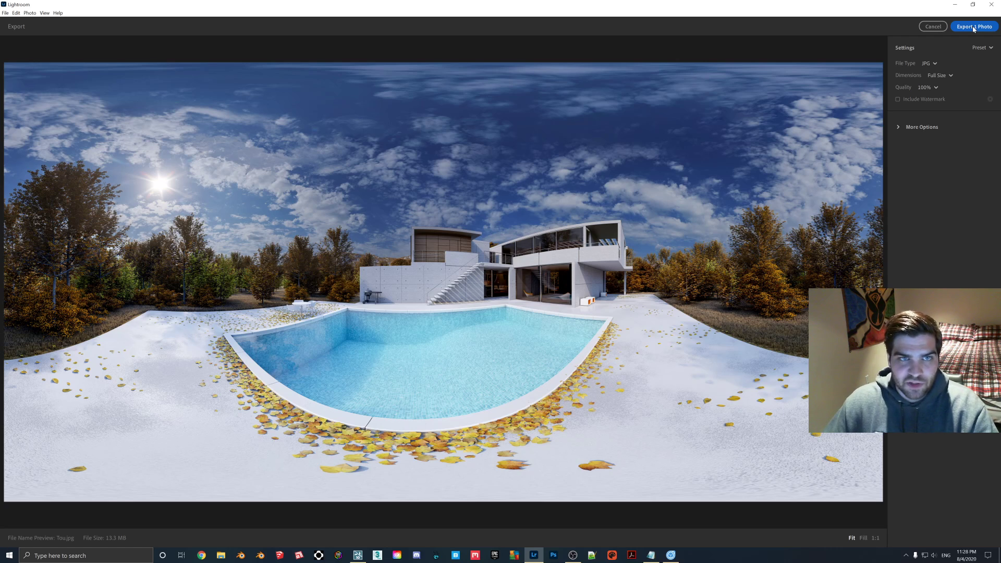
left_click(973, 26)
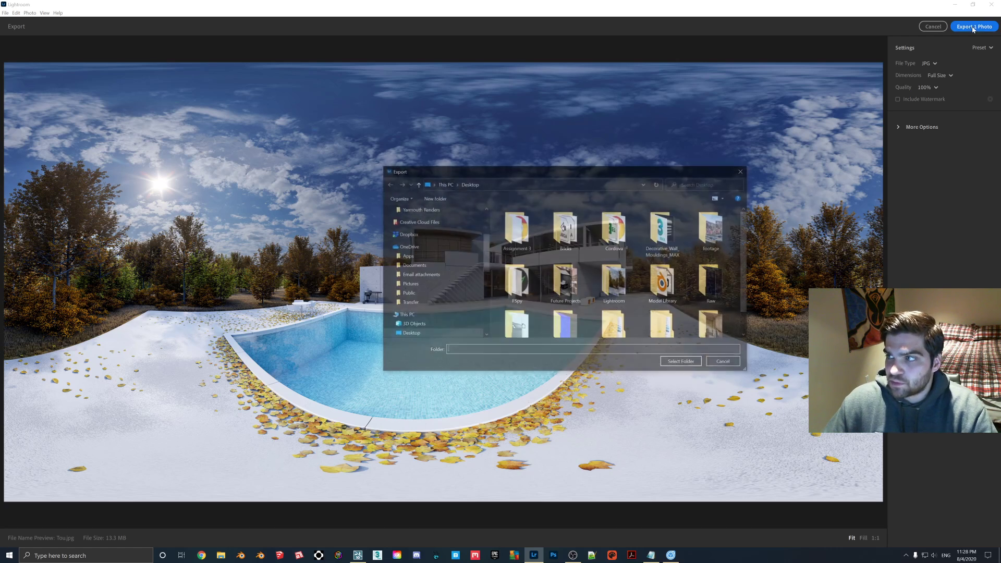
left_click(683, 365)
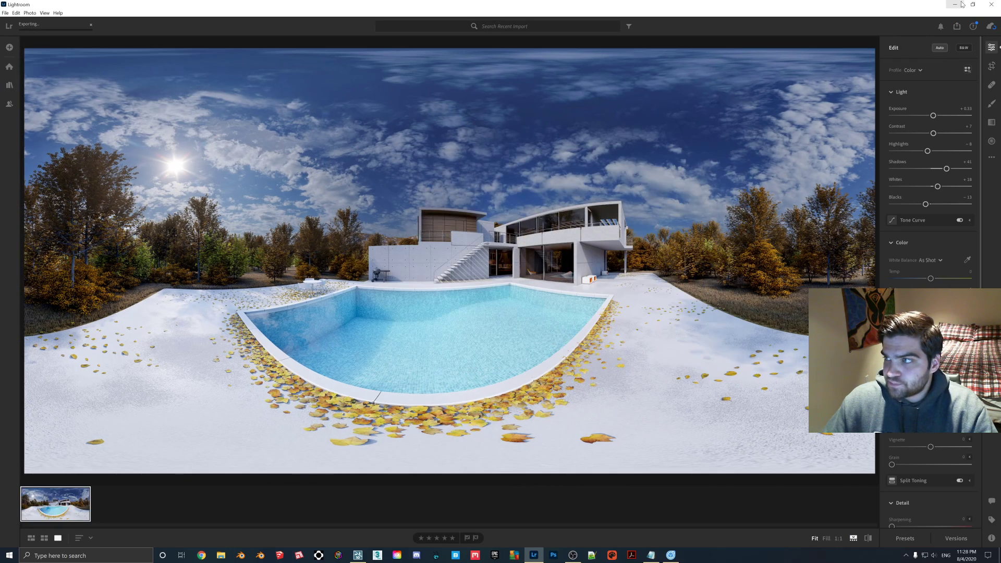
Step: Return to the desktop and open the exported Tou-2 image for a quick check
key("super+d")
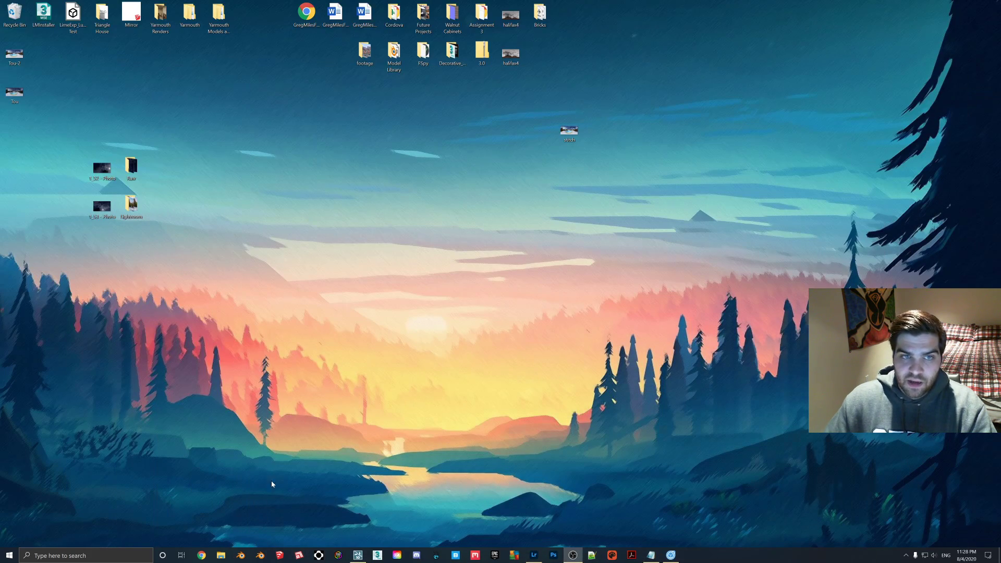
double_click(14, 55)
left_click_drag(361, 158, 459, 126)
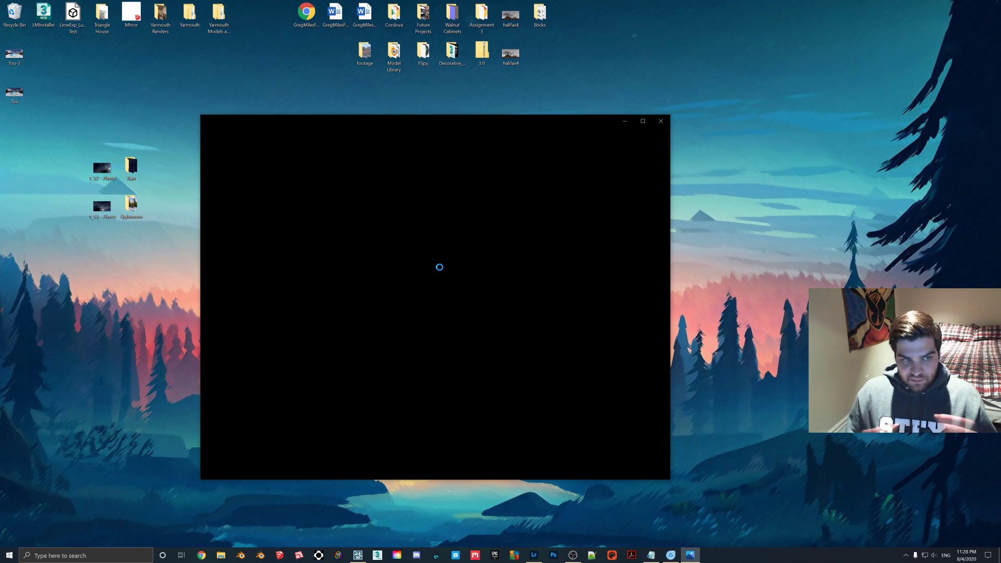
left_click(661, 121)
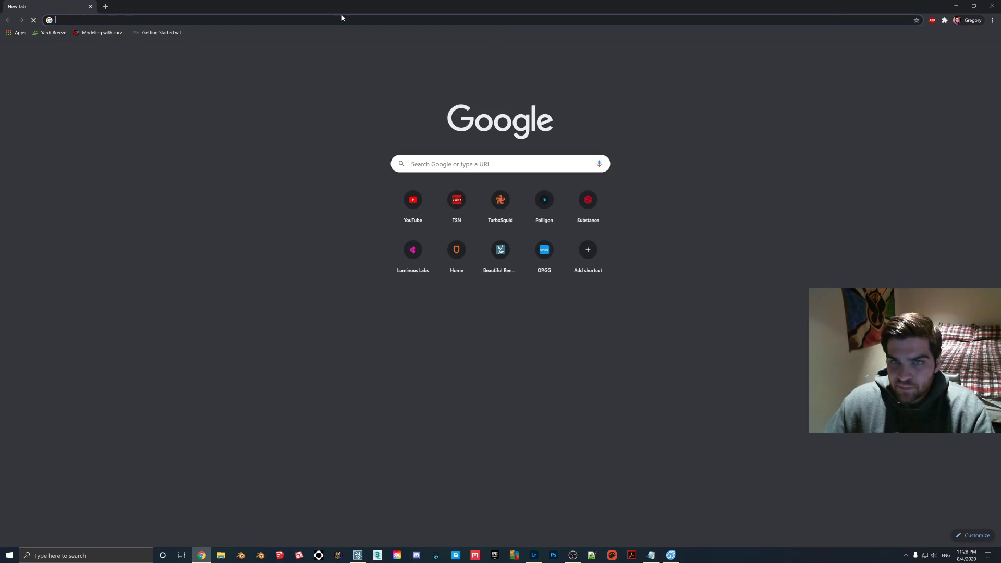
Step: Open the panorama-sharing site kuula.co/explore in Chrome
left_click(342, 19)
type("k")
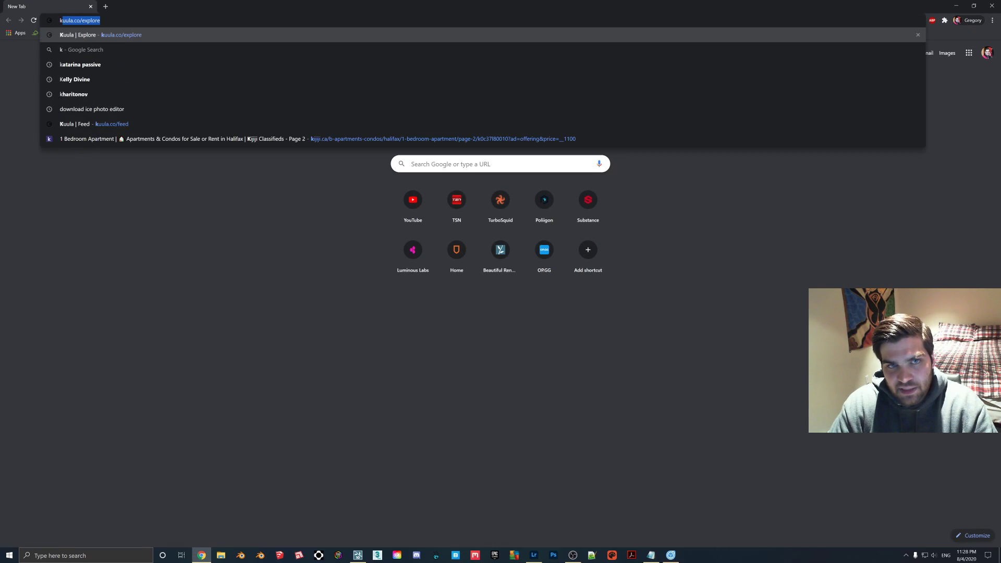
type("uu")
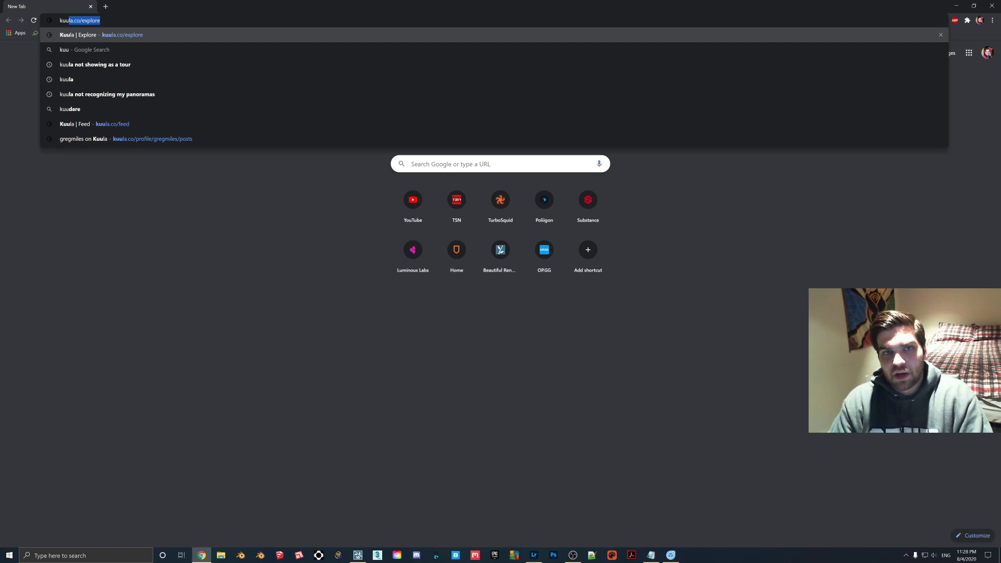
key("Return")
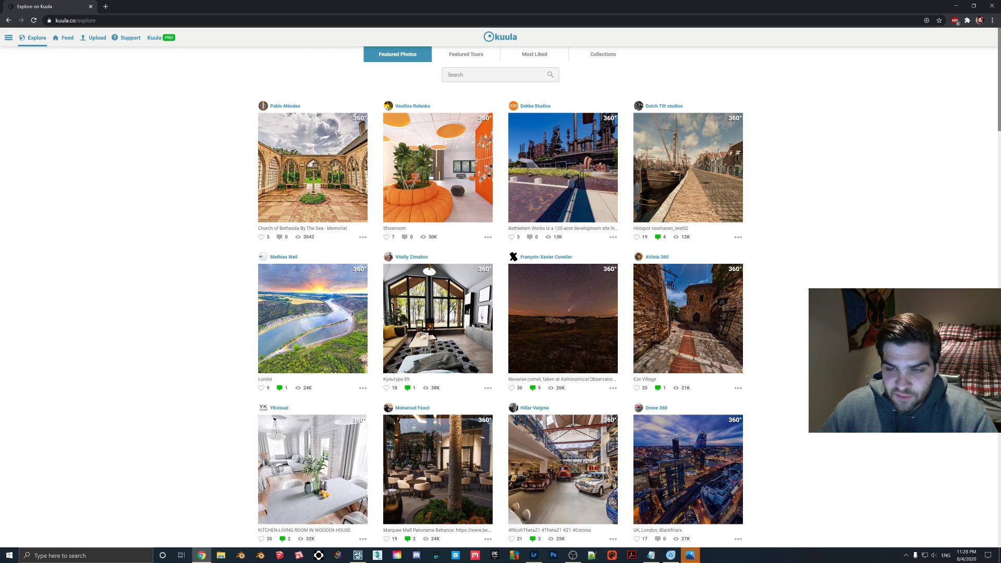
Step: Browse Kuula's featured photos and look around inside the LIVING ROOM 360° panorama
scroll(442, 353, "down", 3)
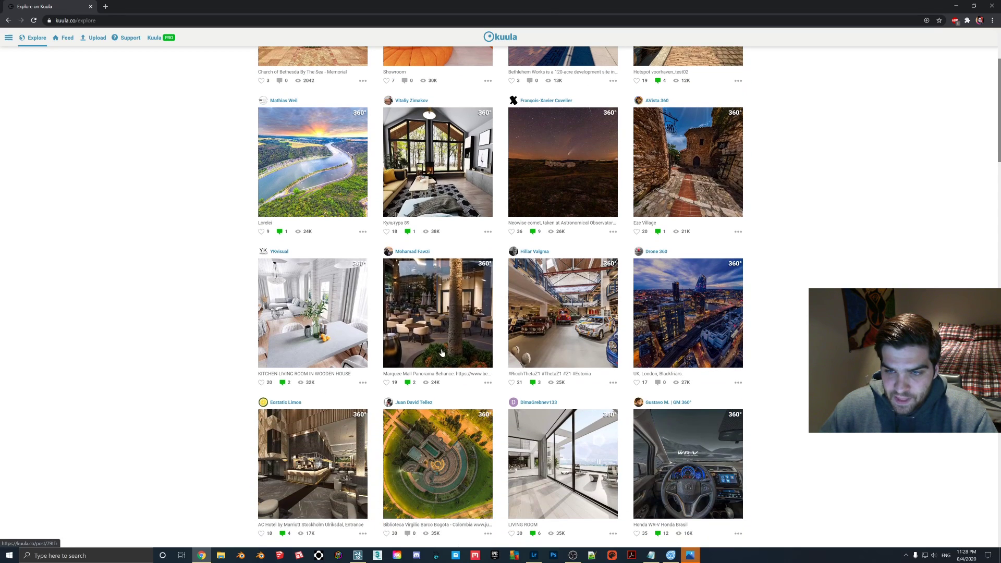
scroll(451, 254, "up", 2)
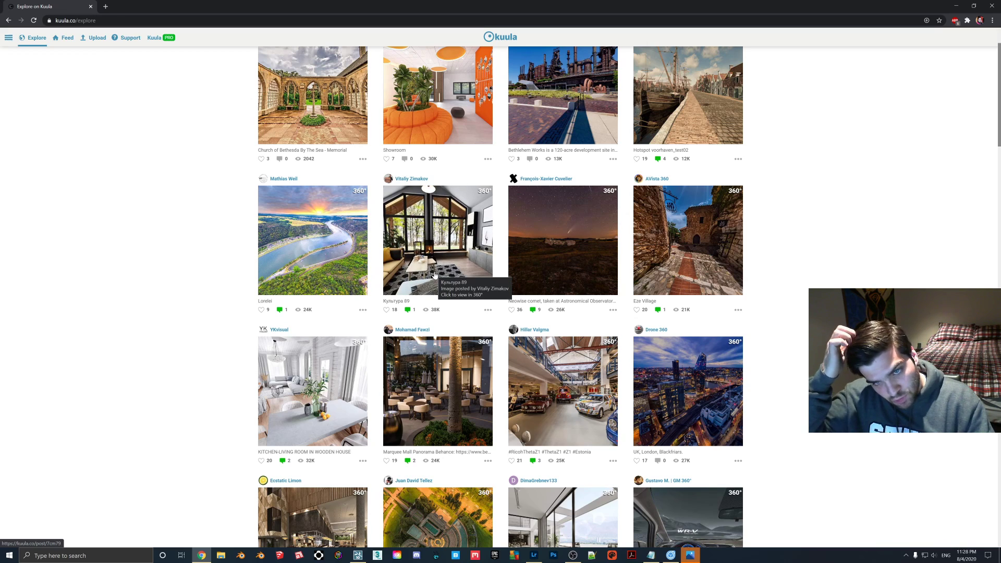
scroll(514, 249, "up", 2)
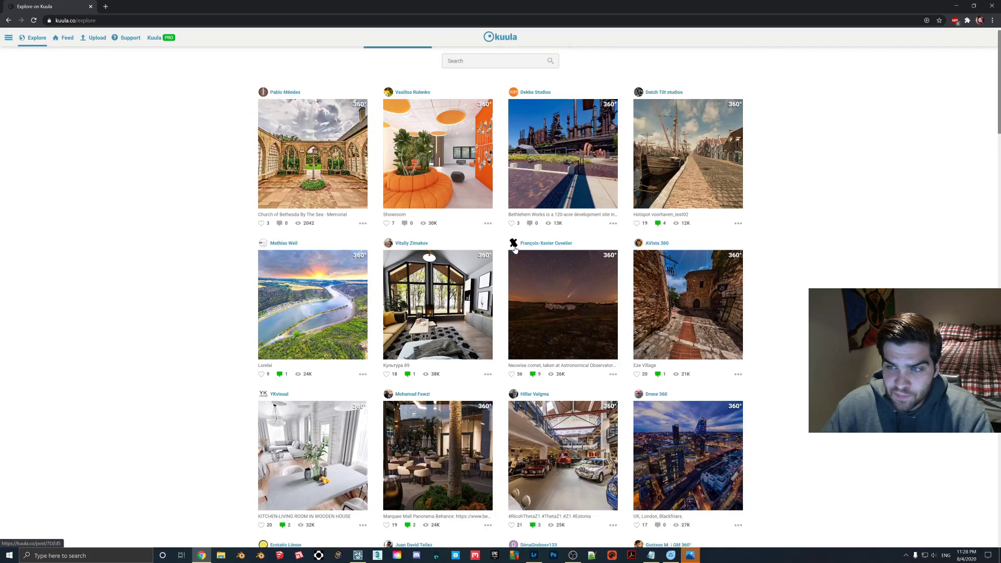
scroll(514, 249, "down", 4)
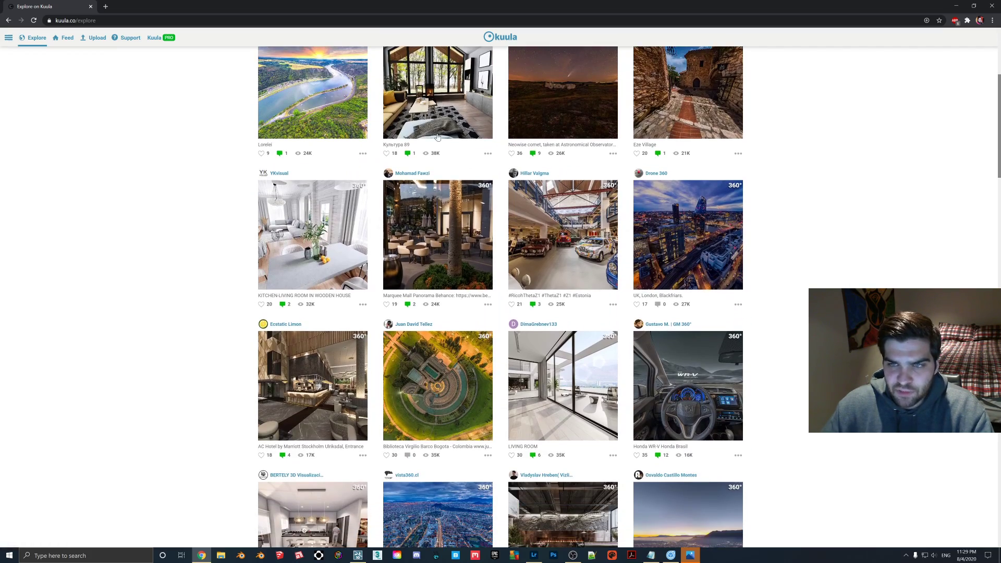
scroll(438, 137, "up", 2)
scroll(469, 260, "up", 2)
scroll(520, 376, "down", 3)
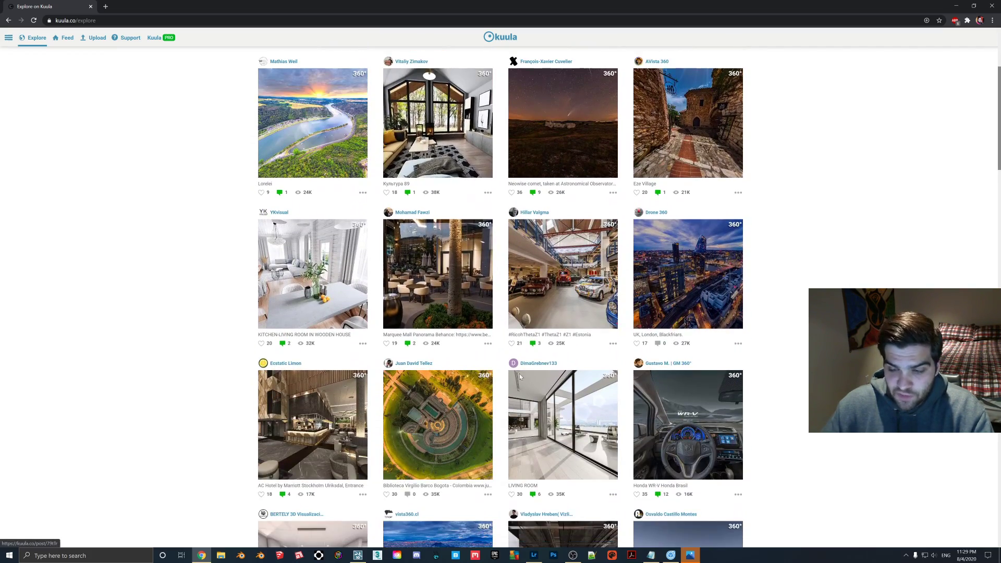
left_click(531, 389)
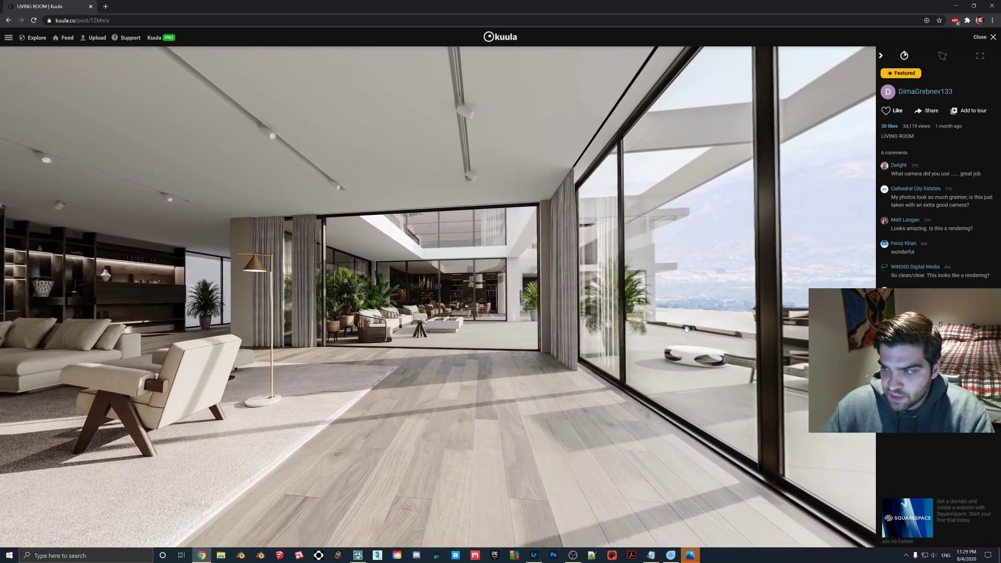
left_click_drag(686, 328, 505, 316)
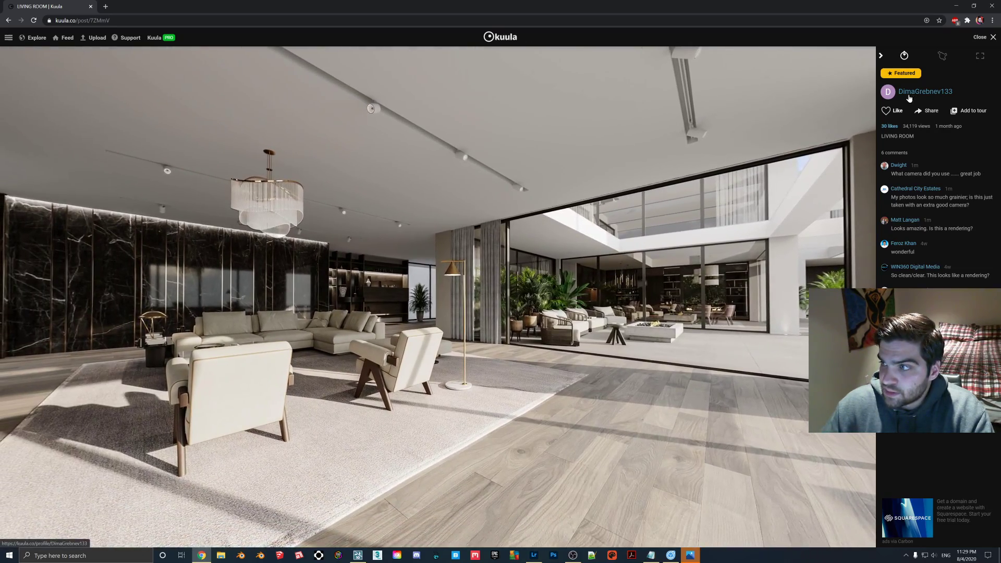
left_click(992, 39)
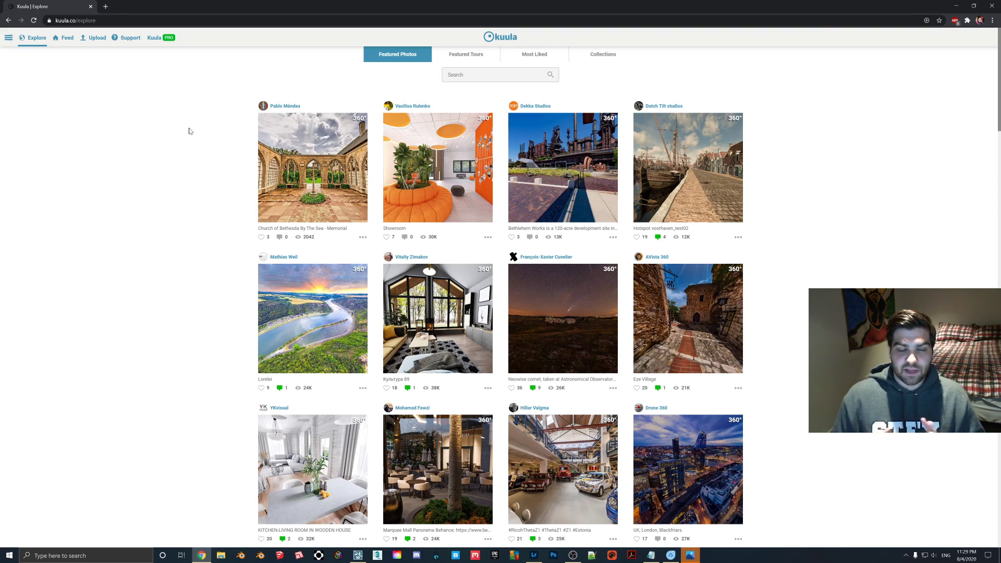
Step: Open the Kuula PRO page and review the features of its virtual tour editor
left_click(160, 47)
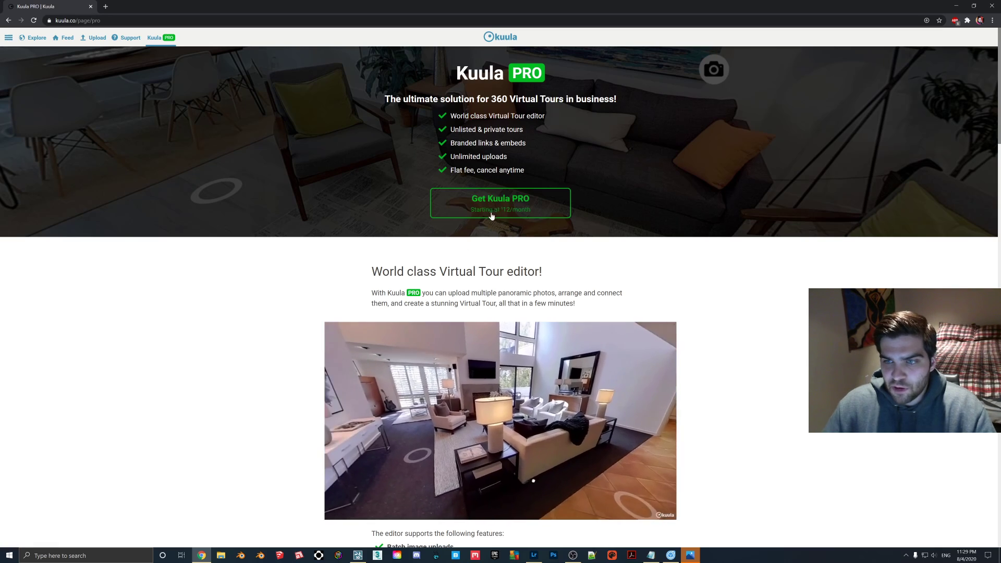
scroll(587, 263, "down", 5)
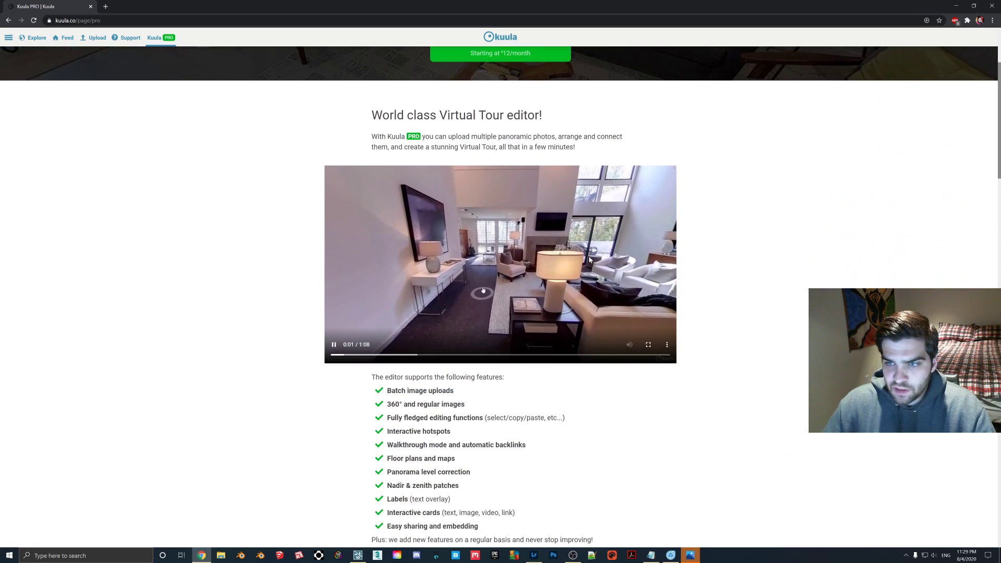
scroll(579, 265, "down", 2)
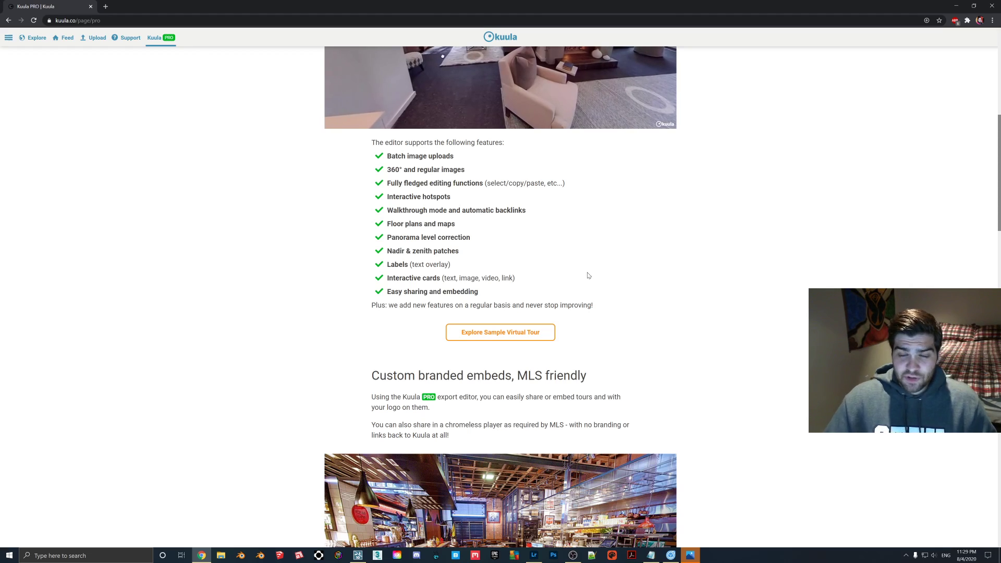
scroll(565, 281, "up", 4)
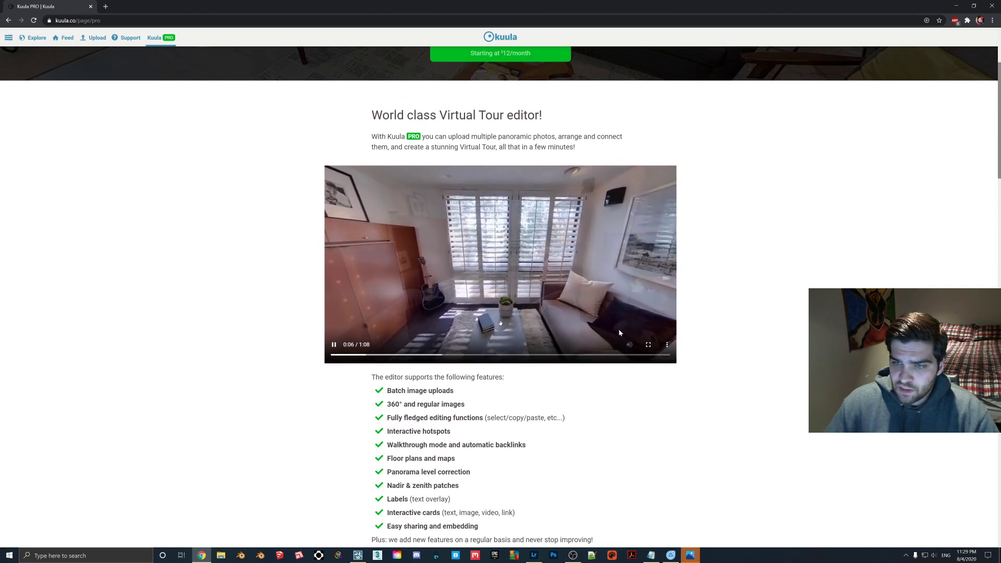
scroll(693, 229, "up", 3)
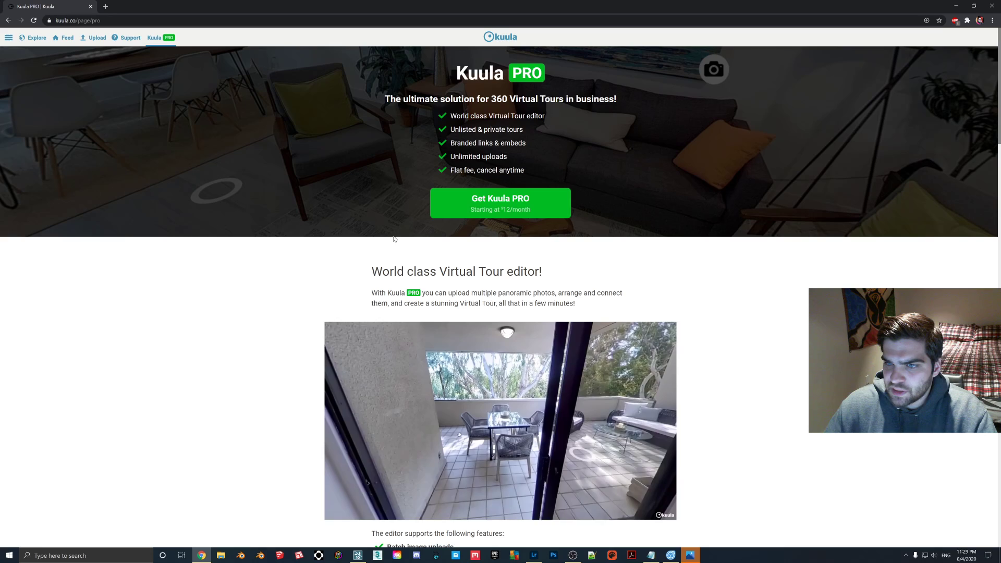
Step: Open the profile's My Tours page and look over the existing tours
left_click(8, 38)
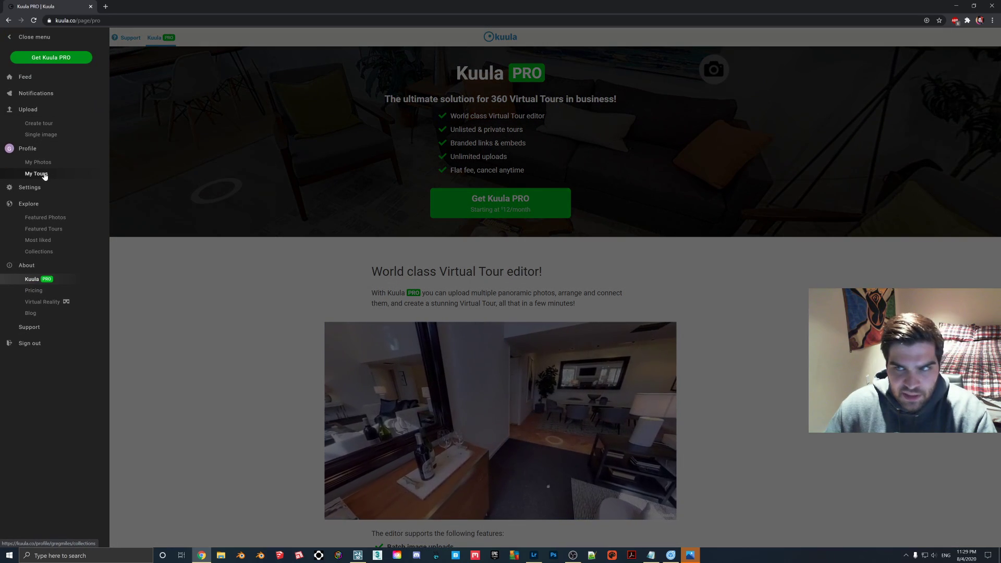
left_click(37, 174)
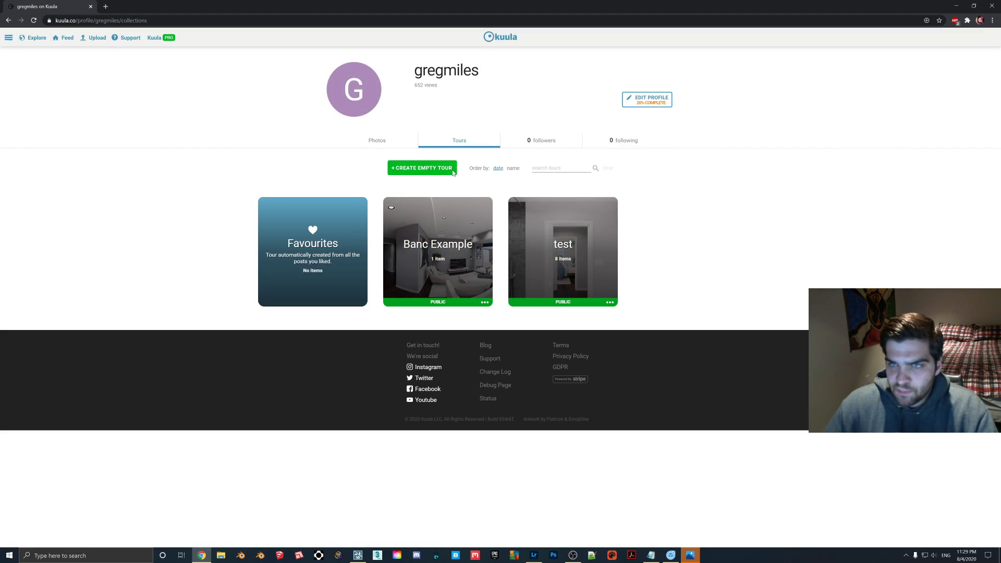
left_click(9, 37)
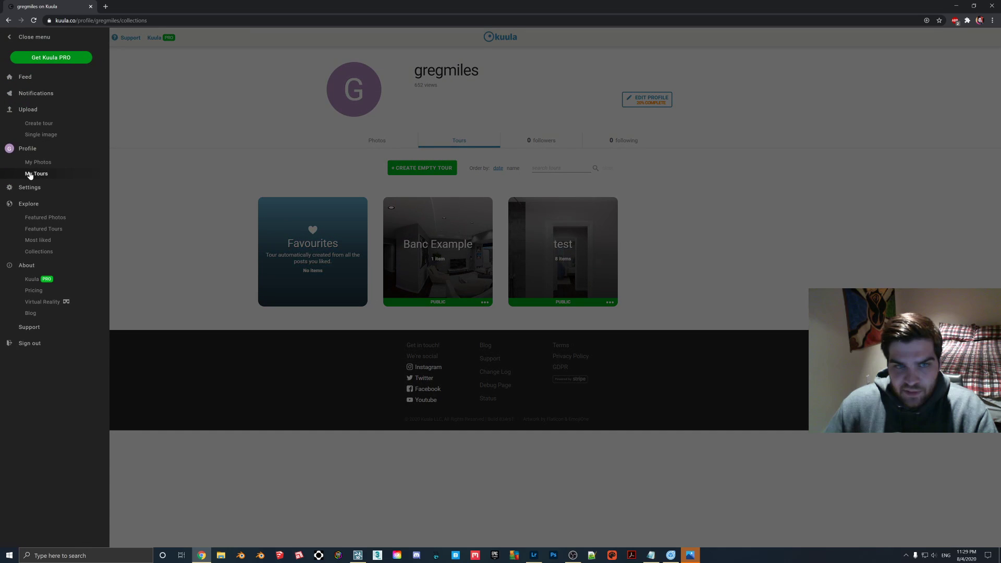
left_click(729, 189)
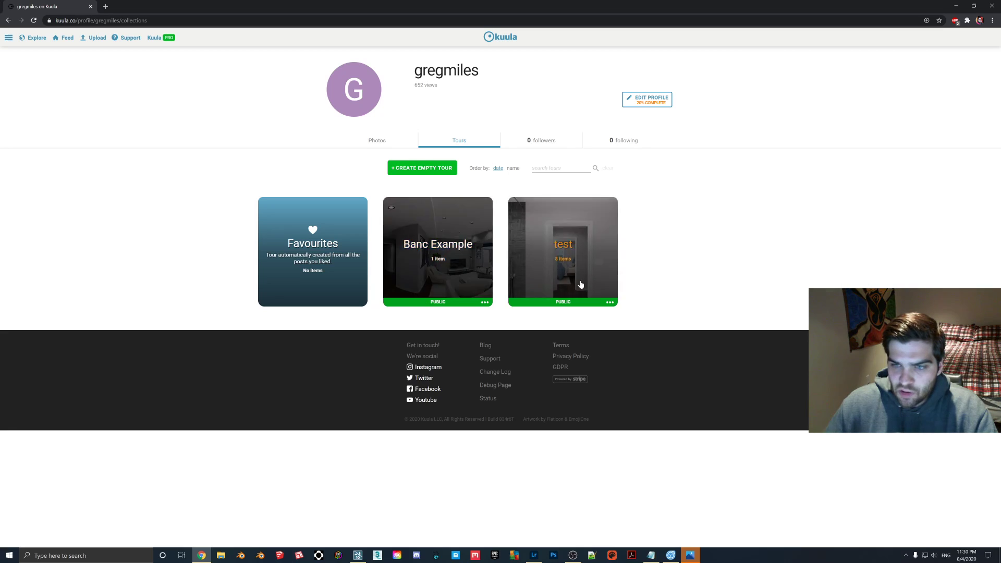
left_click(424, 169)
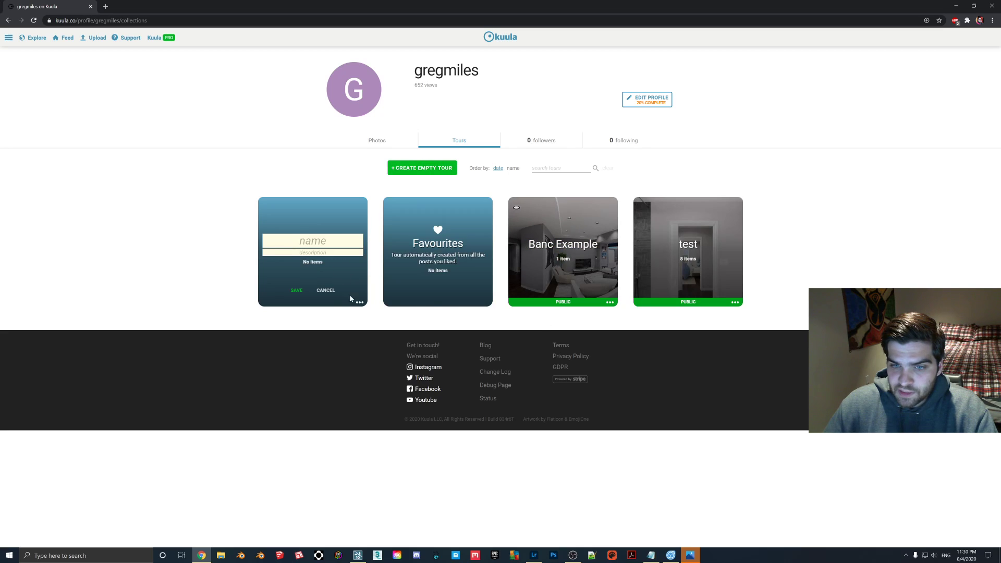
left_click(325, 290)
left_click(8, 37)
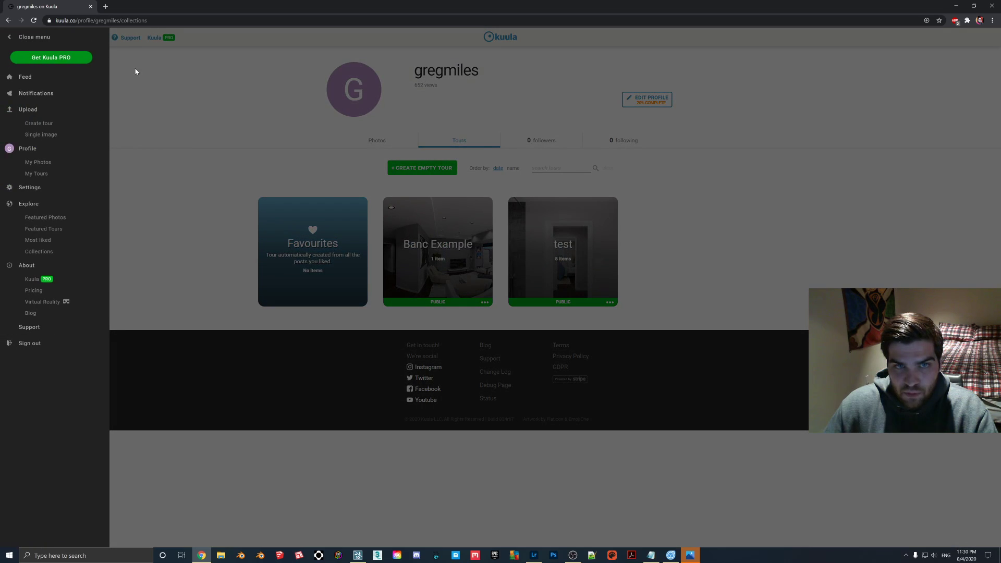
left_click(136, 72)
Step: Start a new tour upload and add the stitch panorama image from the desktop
mouse_move(94, 39)
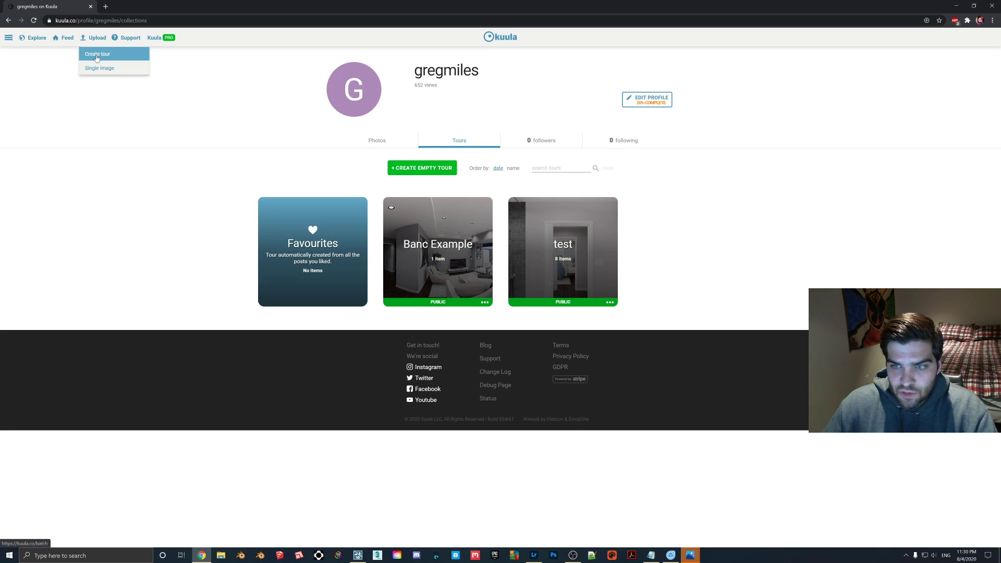
left_click(96, 55)
left_click(497, 290)
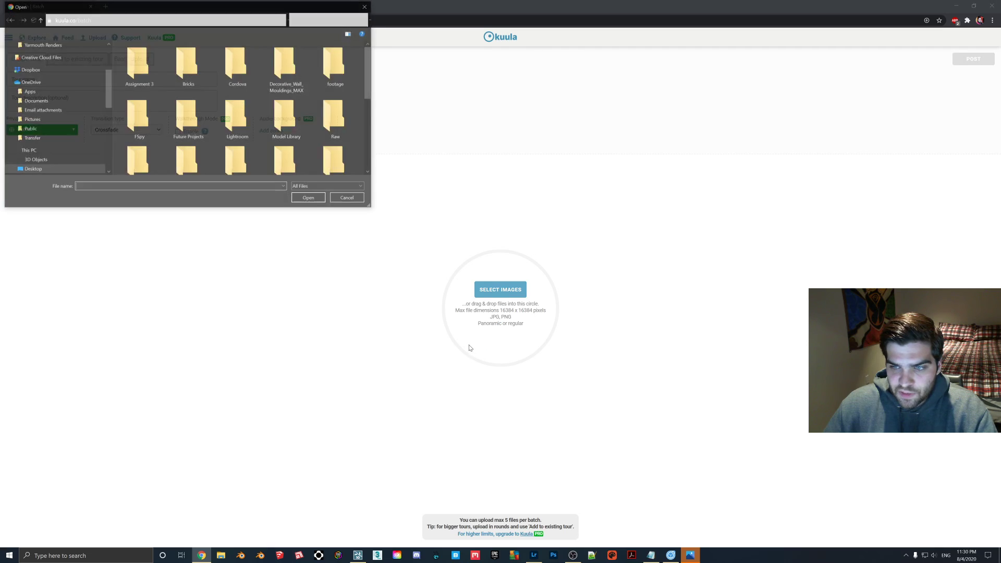
scroll(237, 129, "down", 5)
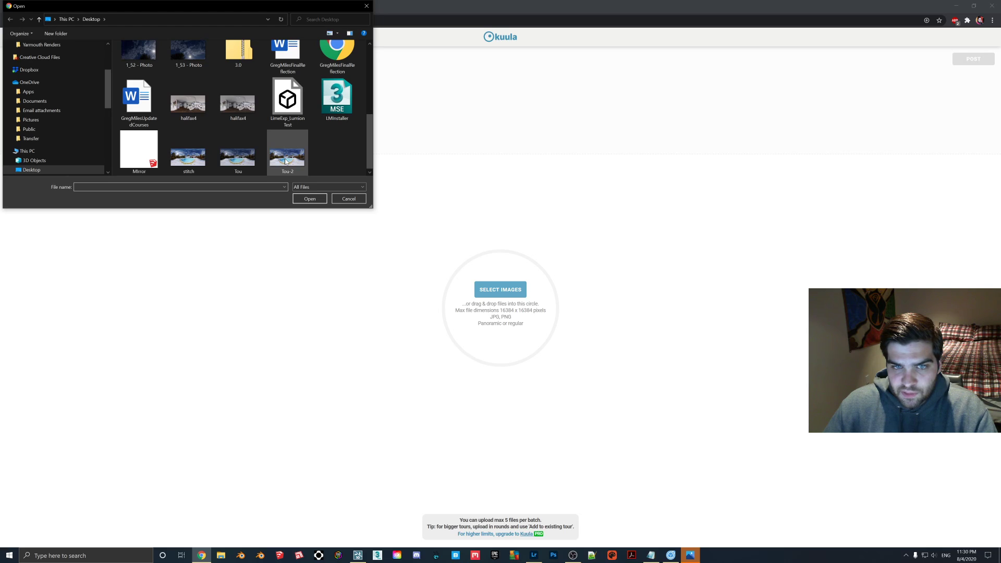
double_click(188, 157)
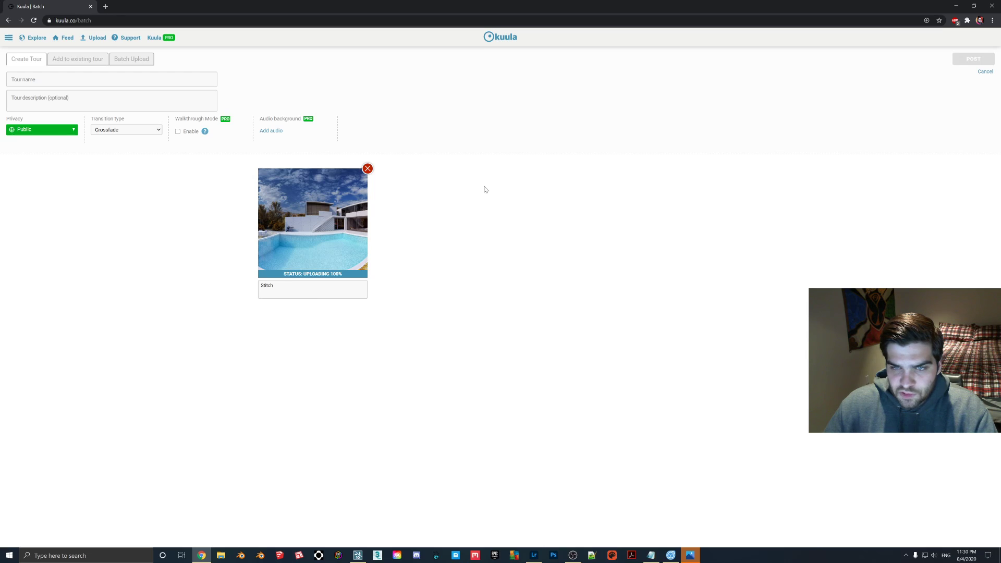
Step: Name the tour "Tour" and post it with the uploaded panorama
left_click(112, 79)
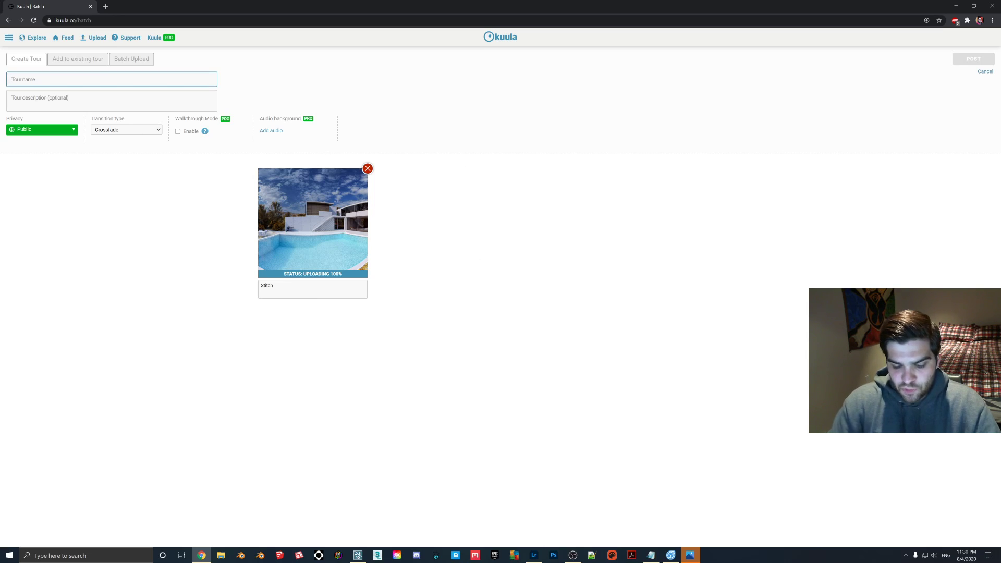
type("Tour")
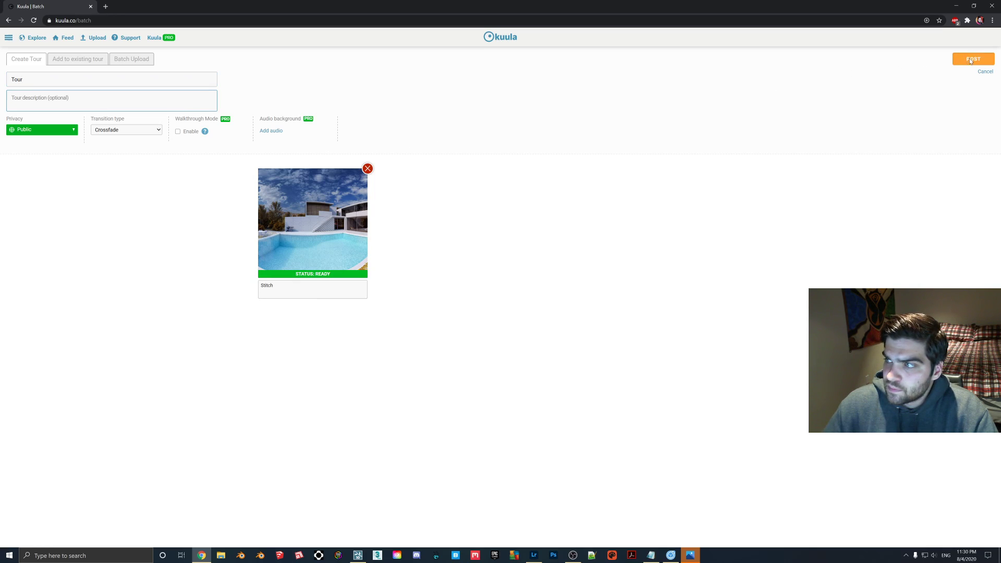
left_click(971, 58)
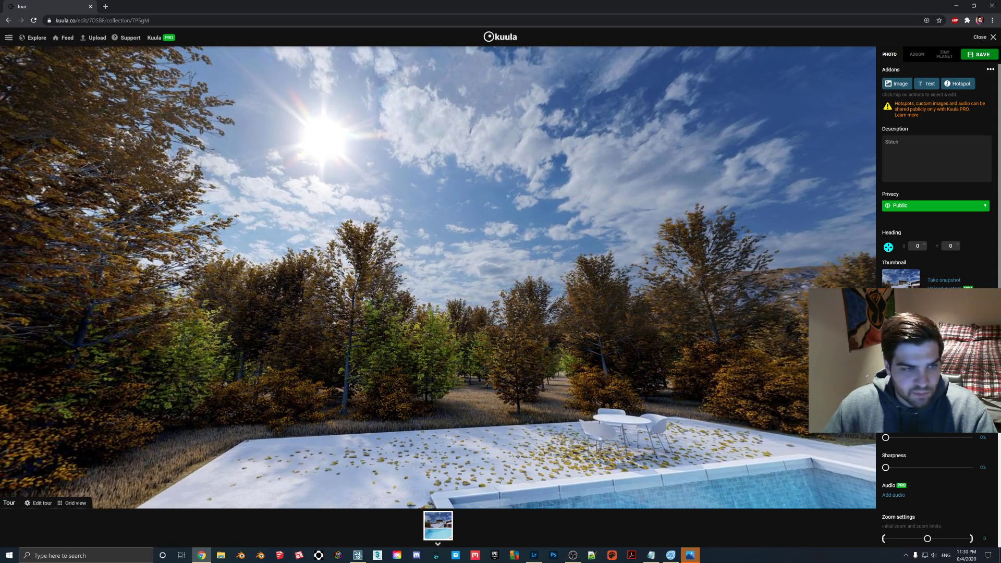
Step: Add the Sun Effect to the panorama and position it over the sun in the sky
left_click(572, 555)
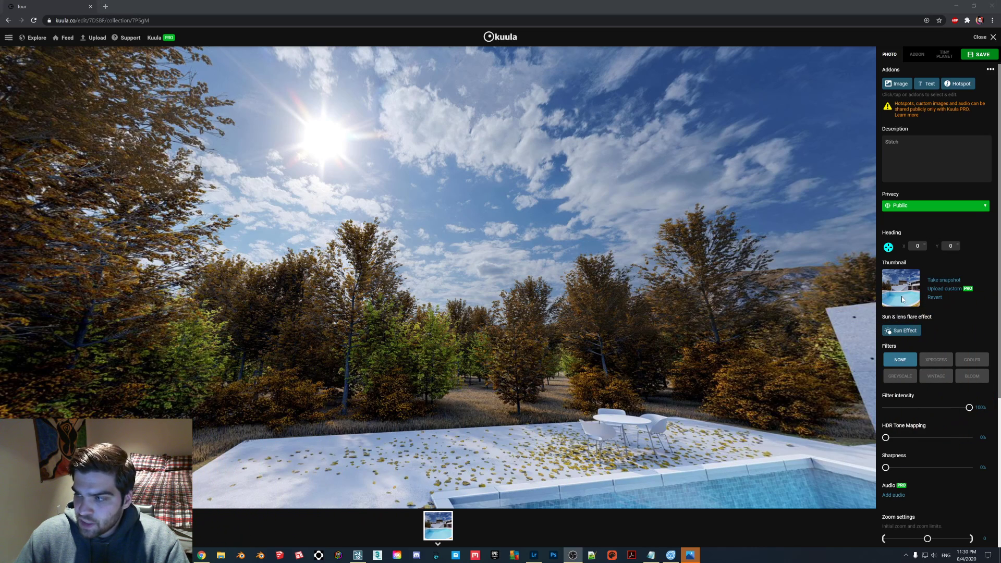
left_click(891, 331)
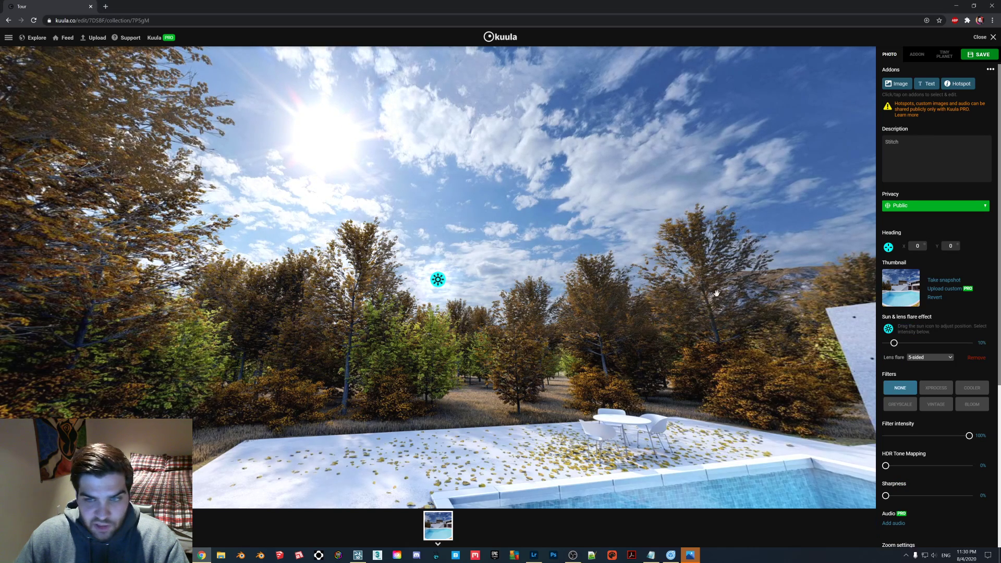
left_click_drag(438, 280, 318, 148)
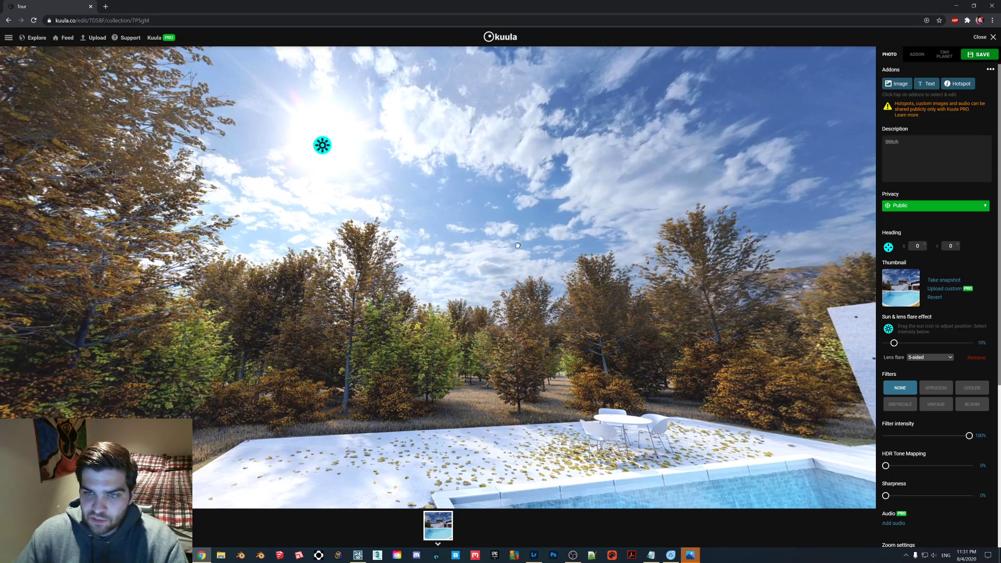
left_click_drag(402, 245, 752, 214)
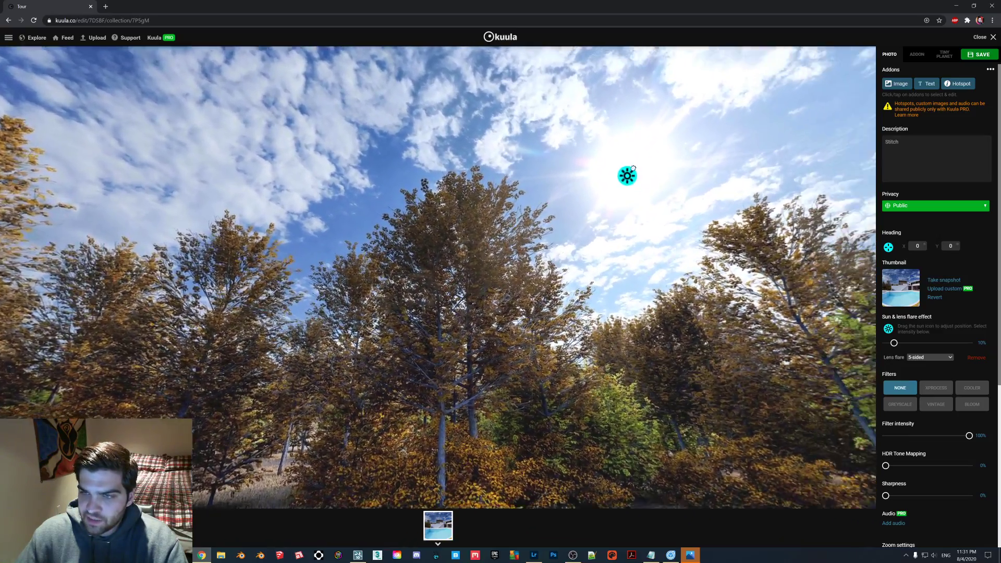
left_click_drag(632, 168, 333, 221)
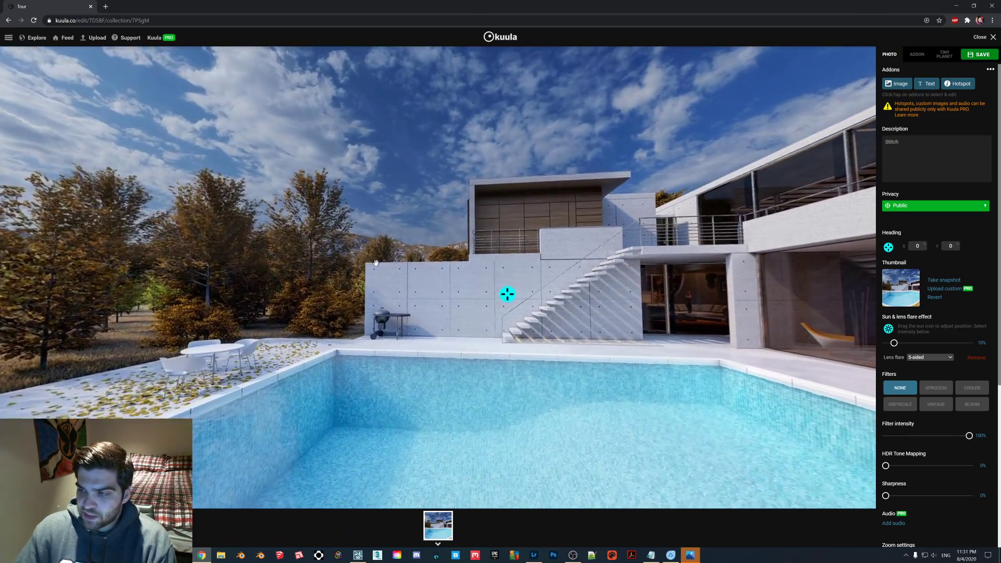
Step: Raise the panorama's sharpness to 7%
scroll(927, 478, "down", 1)
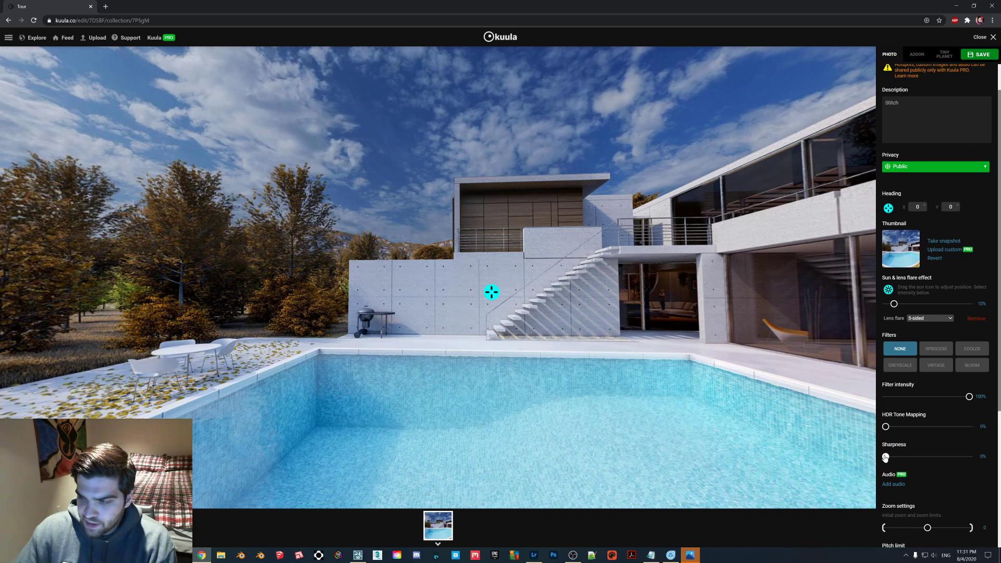
left_click_drag(885, 457, 890, 457)
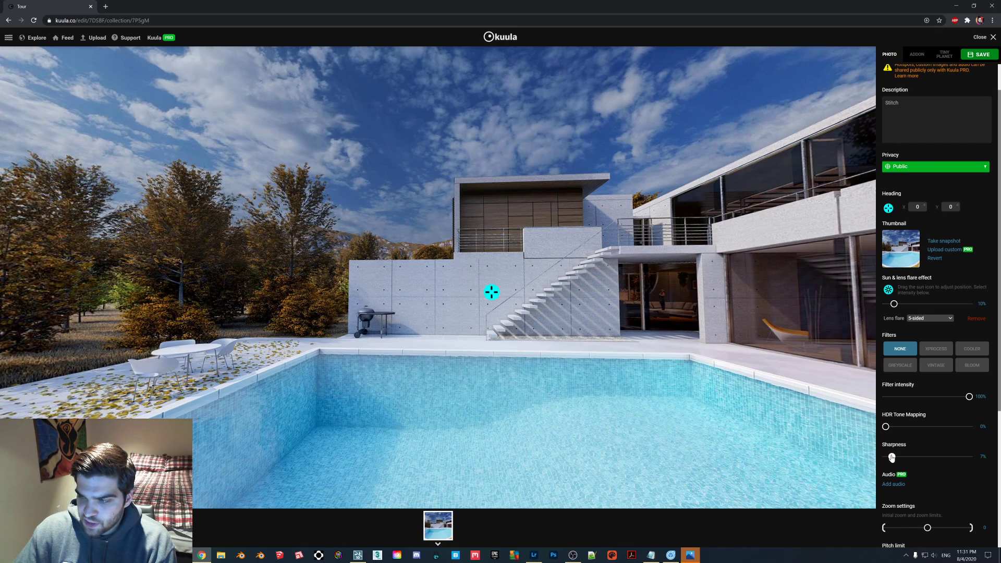
Step: Look around the sharpened panorama, examining the pool, house, terrace and surrounding trees
left_click_drag(360, 344, 438, 335)
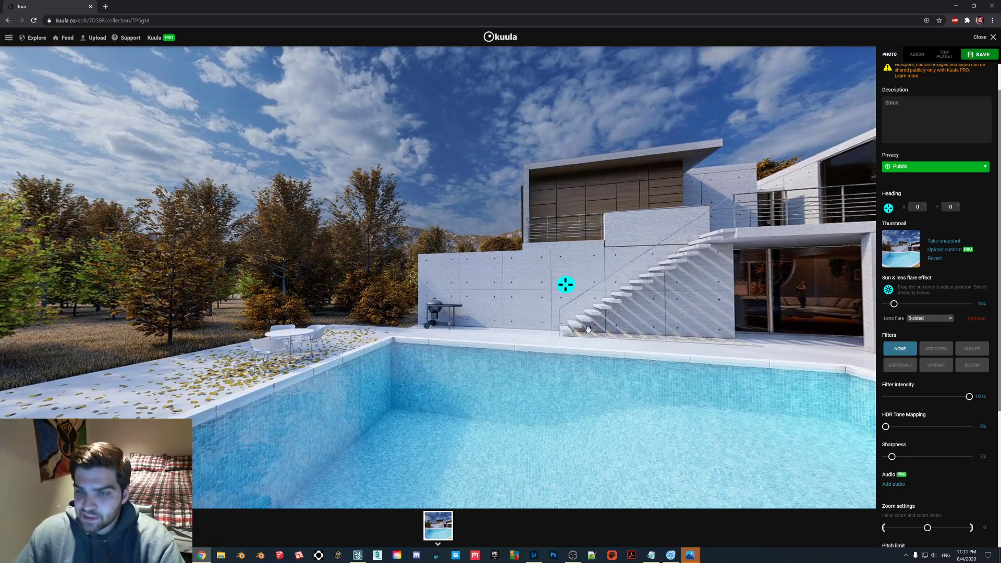
left_click_drag(588, 329, 464, 313)
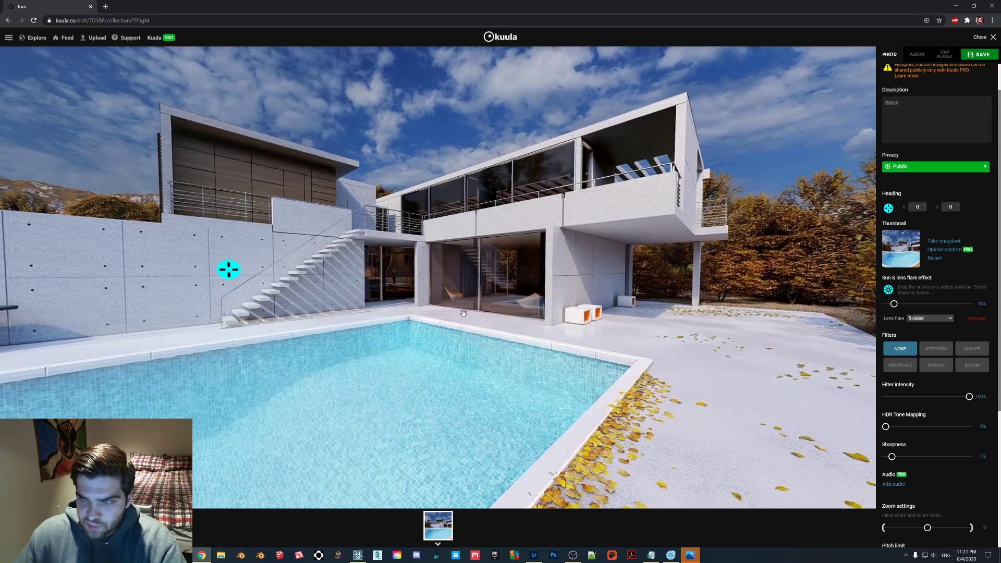
left_click_drag(185, 272, 403, 312)
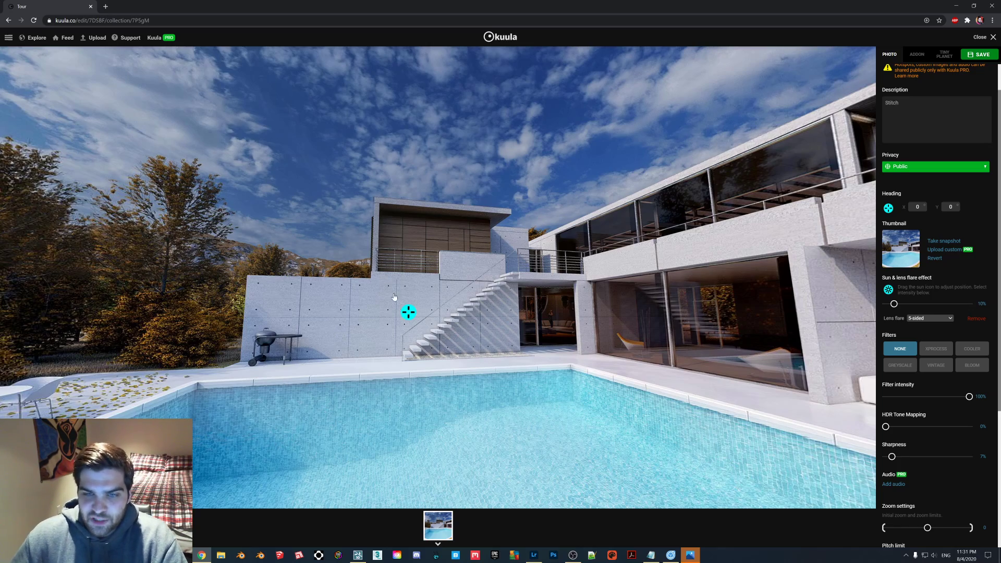
left_click_drag(403, 312, 547, 319)
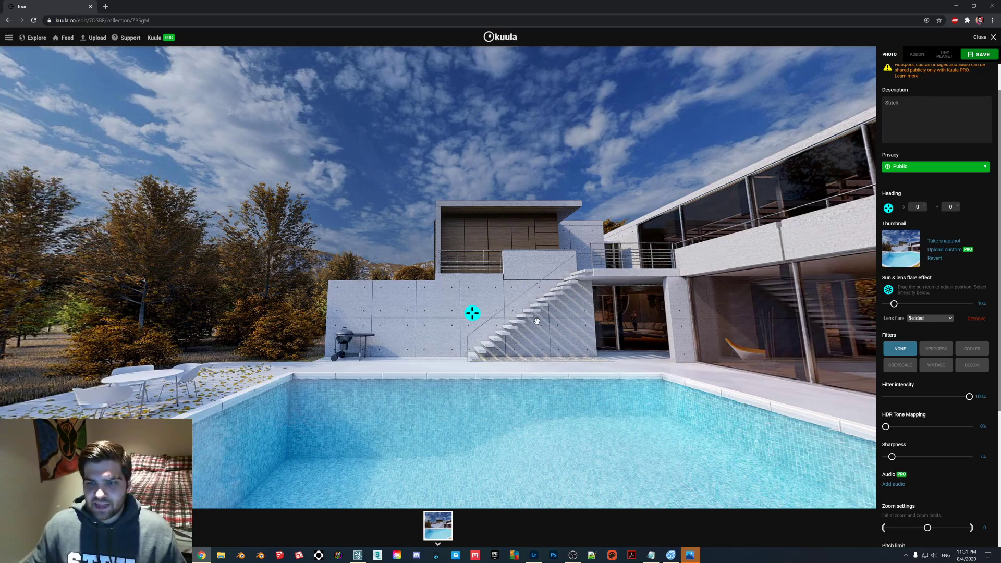
mouse_move(537, 322)
left_mouse_down()
mouse_move(612, 237)
mouse_move(400, 318)
left_mouse_up()
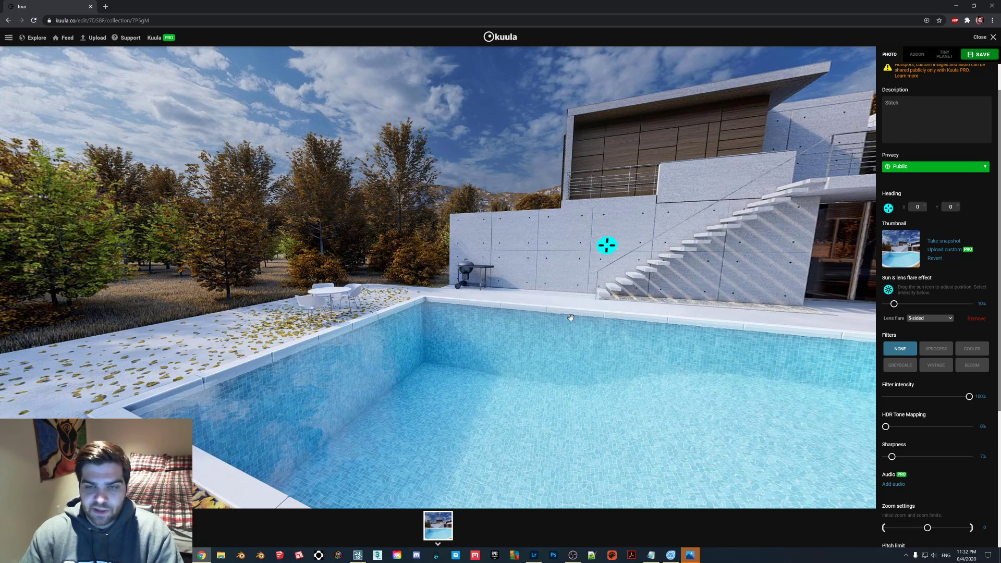
left_click_drag(397, 312, 591, 343)
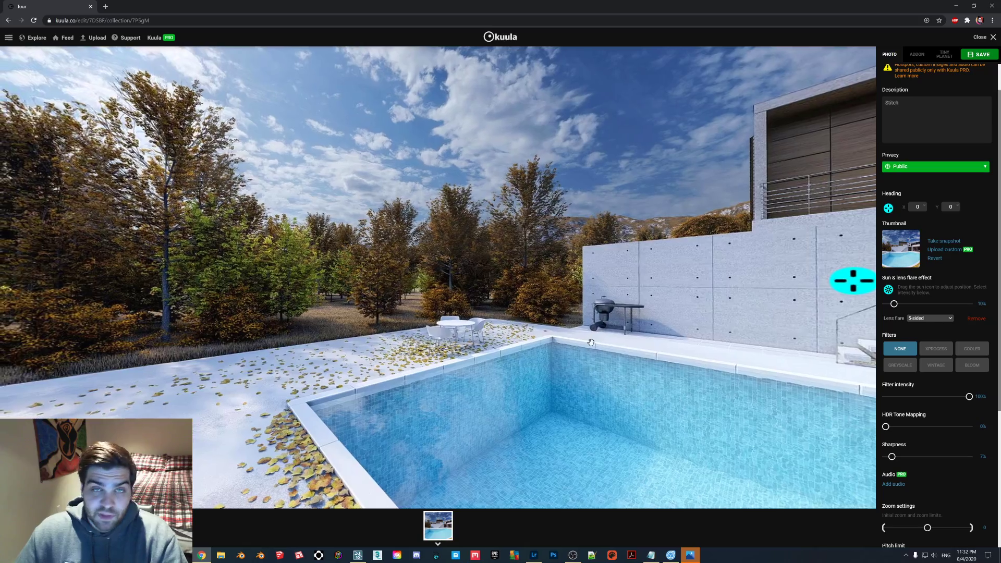
mouse_move(400, 336)
left_mouse_down()
mouse_move(477, 354)
mouse_move(403, 327)
left_mouse_up()
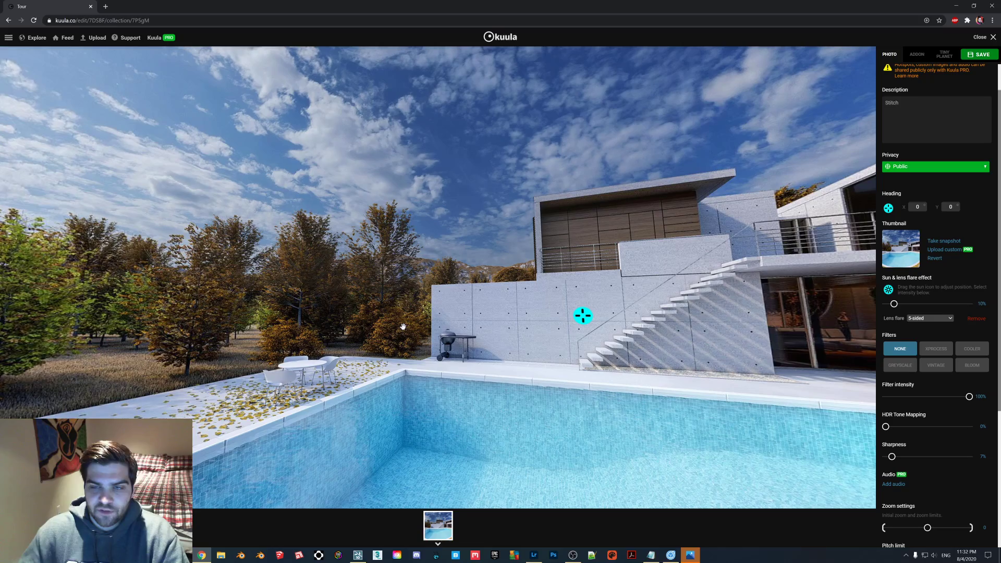
left_click_drag(510, 352, 357, 336)
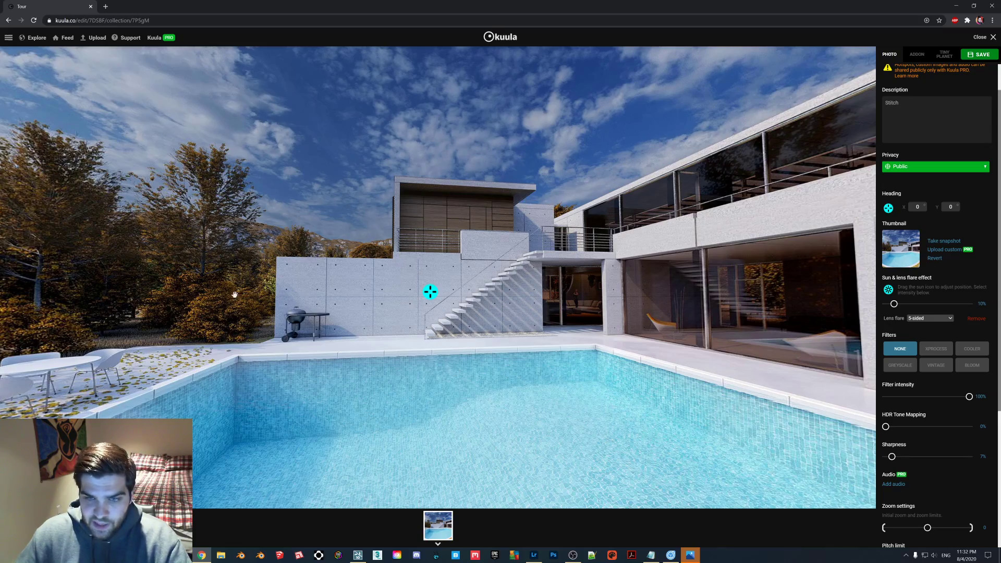
left_click_drag(235, 295, 496, 343)
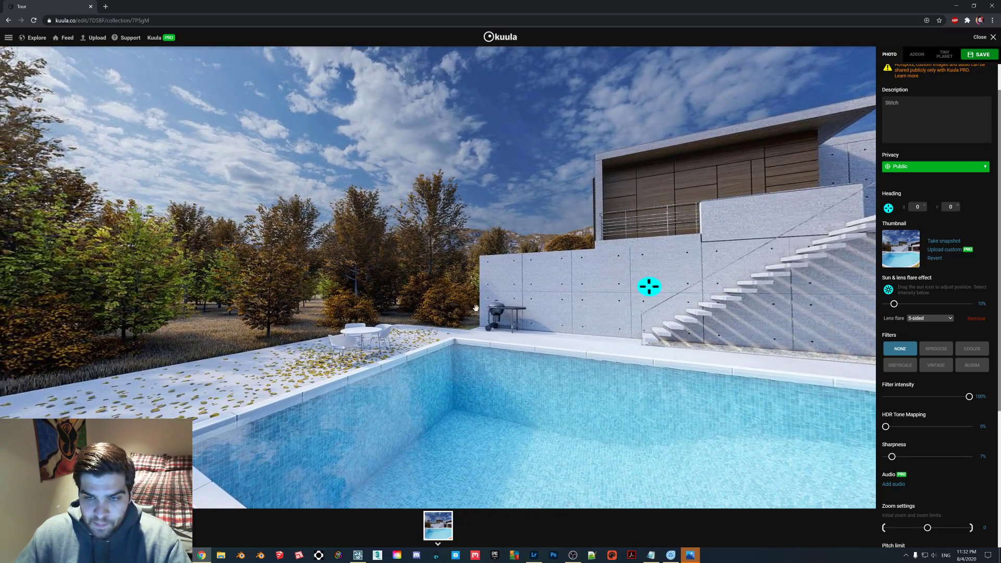
Step: Switch to Lumion's 360 Panorama mode and walk the camera around the terrace, the house interior and the poolside to examine possible viewpoints
left_click(358, 555)
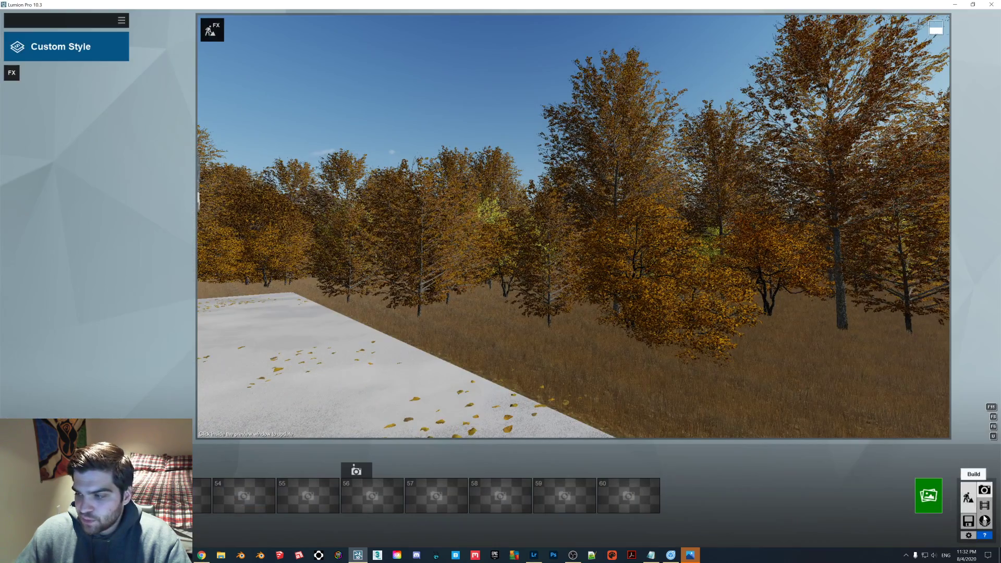
left_click(984, 520)
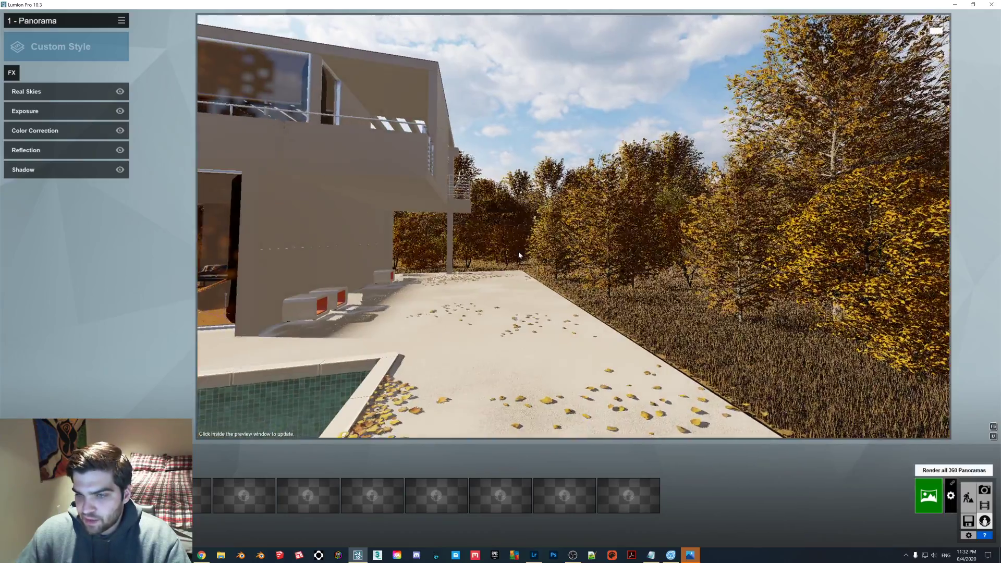
key("s")
right_click_drag(518, 256, 563, 206)
key("w")
key("s")
key("w")
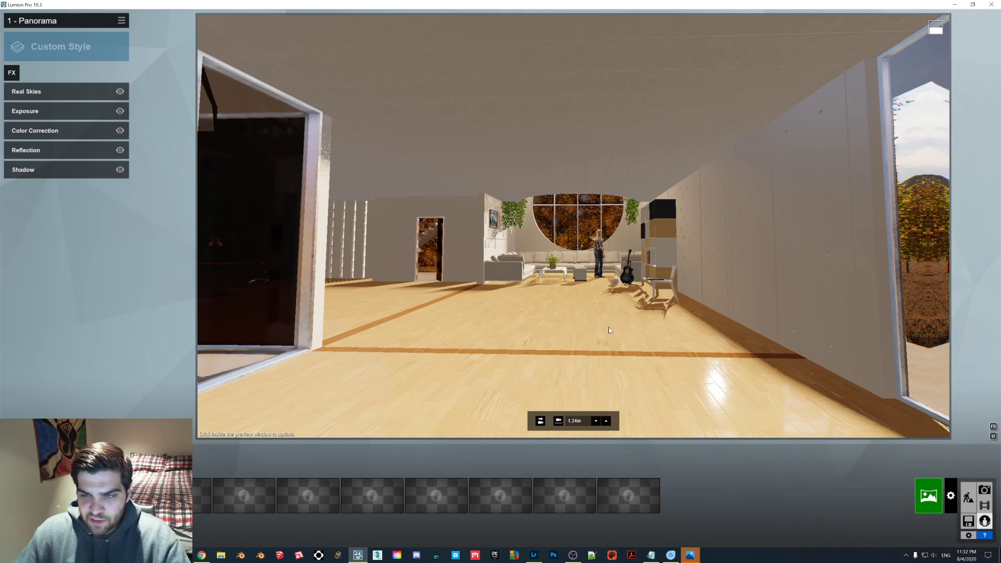
right_click_drag(610, 329, 280, 337)
right_click_drag(536, 286, 302, 308)
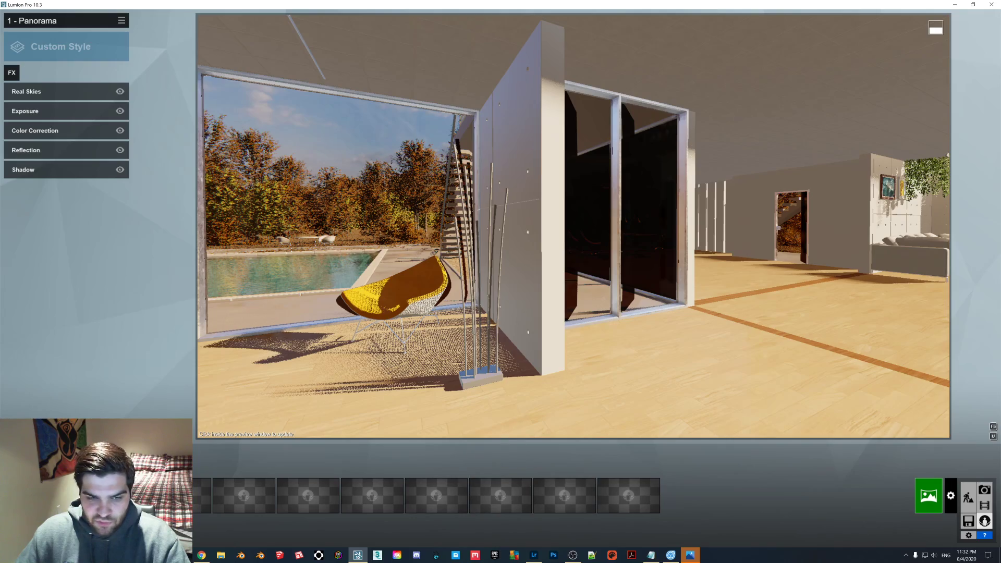
right_click_drag(619, 253, 469, 260)
key("w")
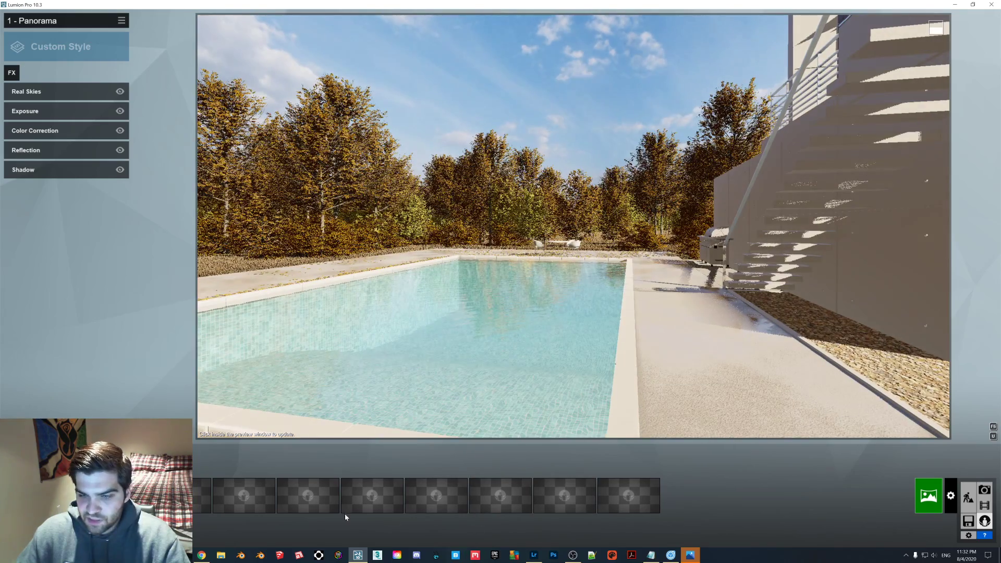
Step: Return to the Kuula tour in the browser and examine the panorama all around, including the house, sky, leaf-covered paving, trees and pool
left_click(202, 554)
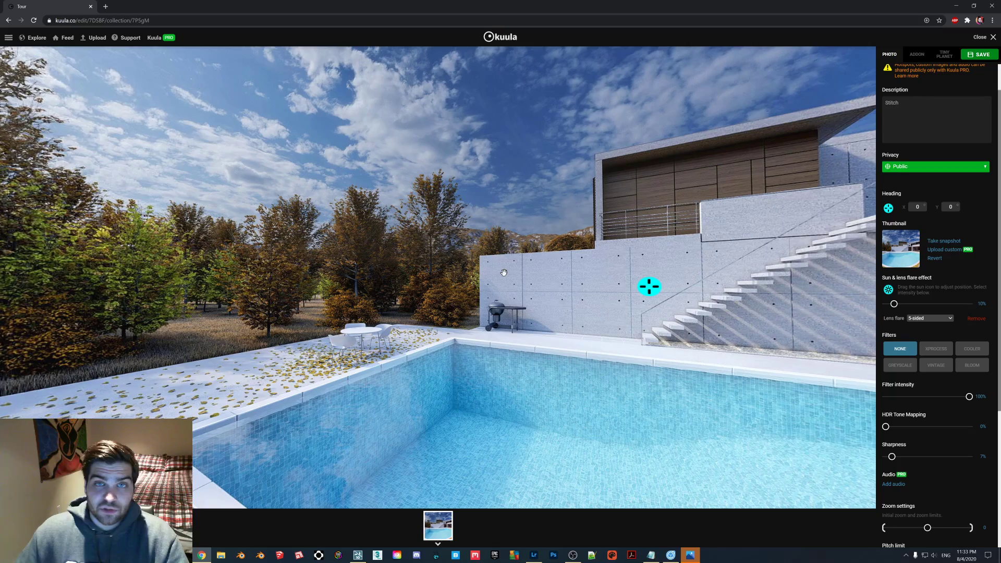
mouse_move(501, 273)
left_mouse_down()
mouse_move(371, 235)
mouse_move(396, 218)
left_mouse_up()
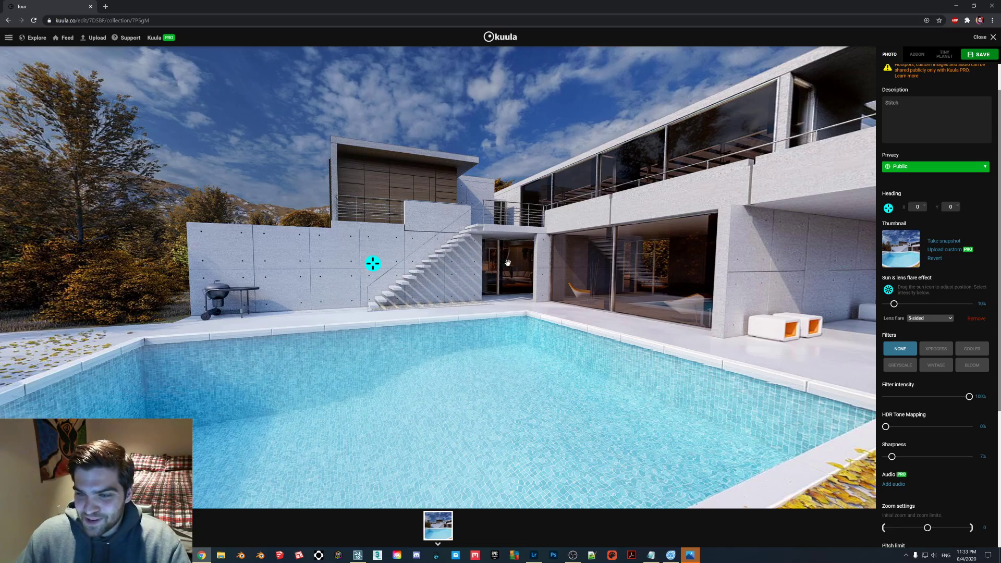
left_click_drag(508, 263, 675, 287)
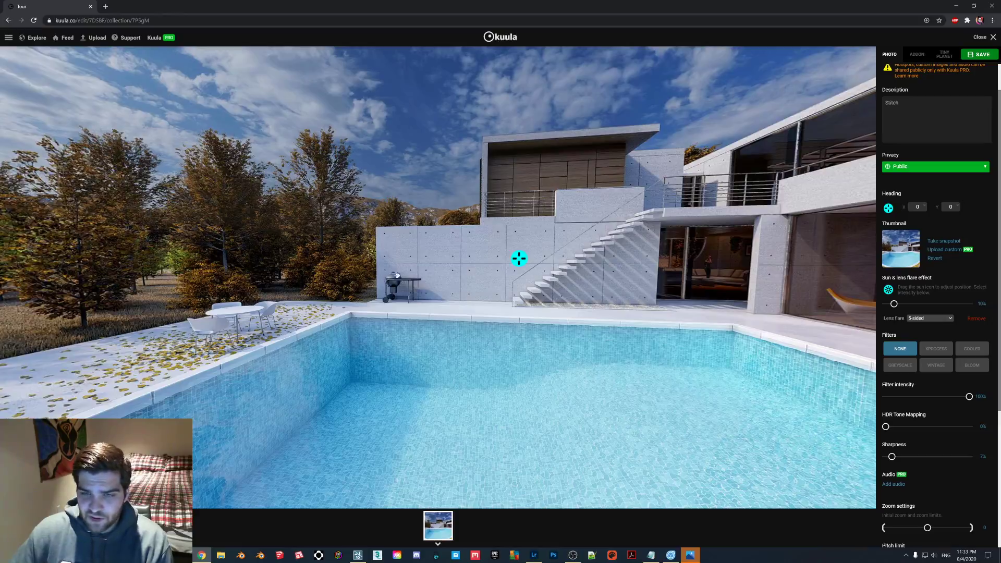
left_click_drag(397, 275, 563, 399)
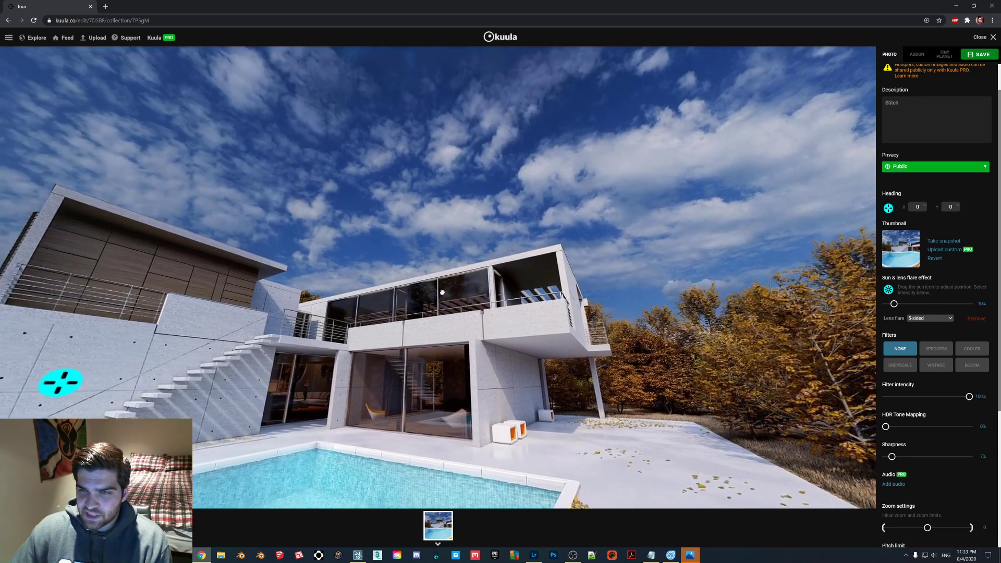
left_click_drag(442, 293, 467, 107)
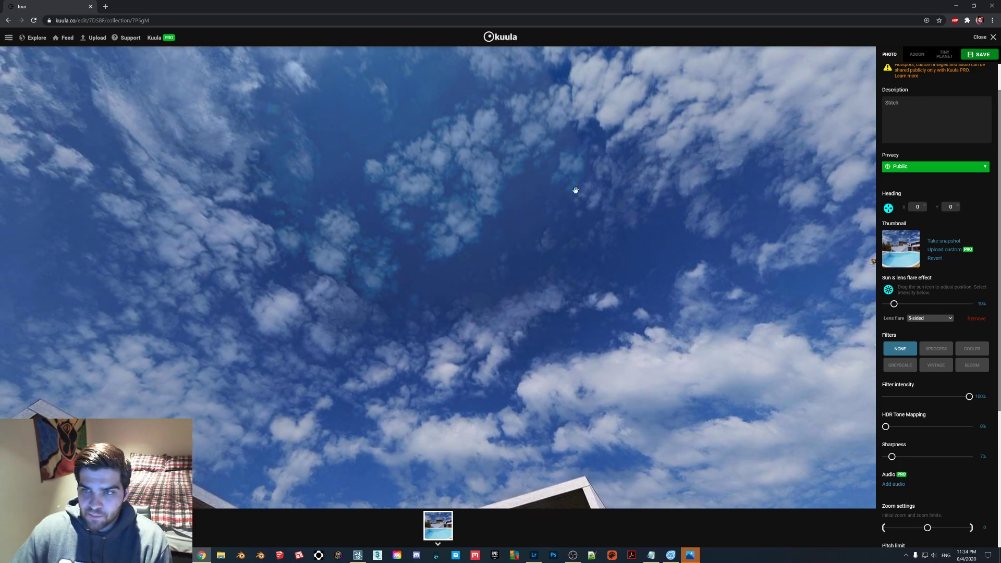
left_click_drag(432, 218, 539, 241)
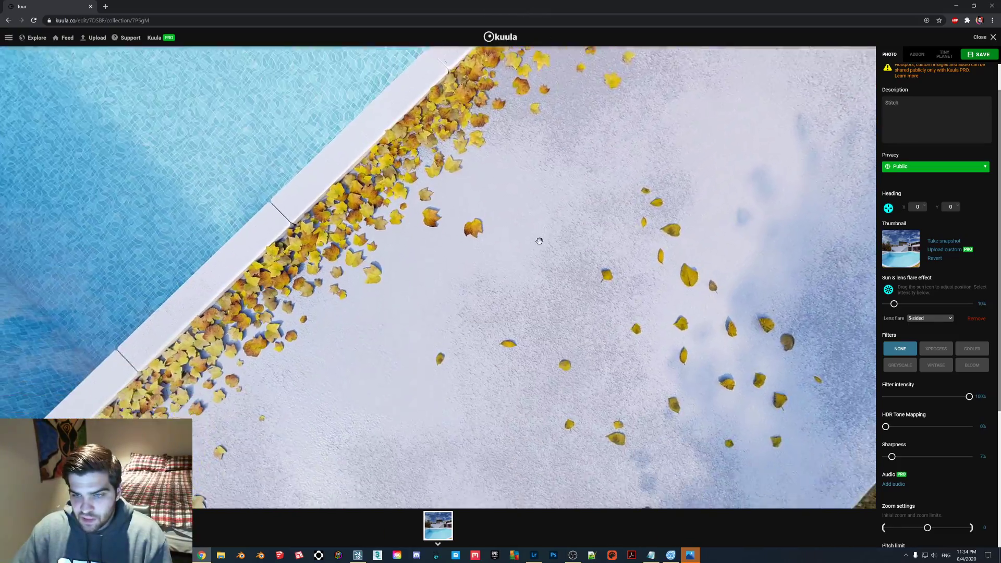
left_click_drag(156, 146, 471, 287)
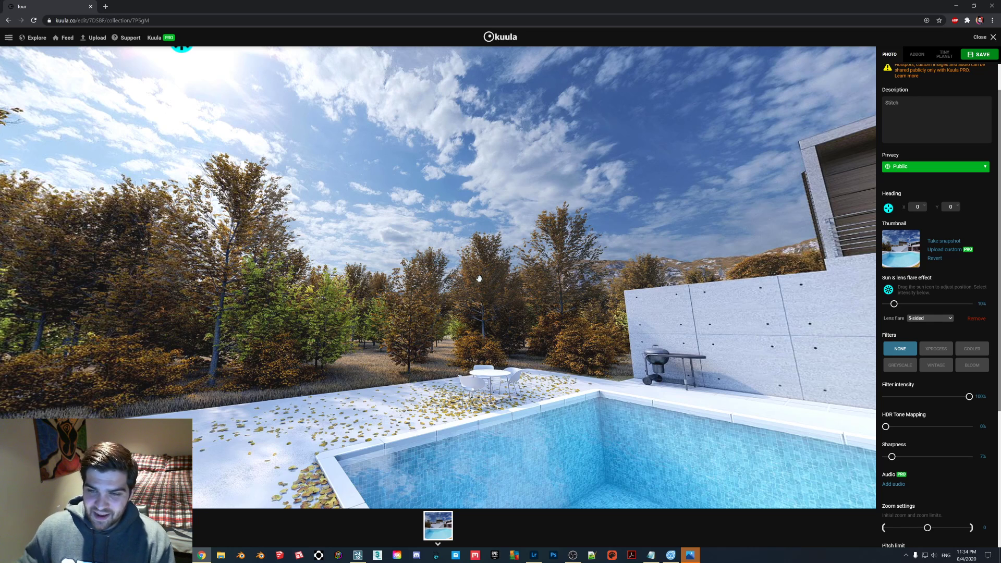
left_click_drag(619, 339, 330, 315)
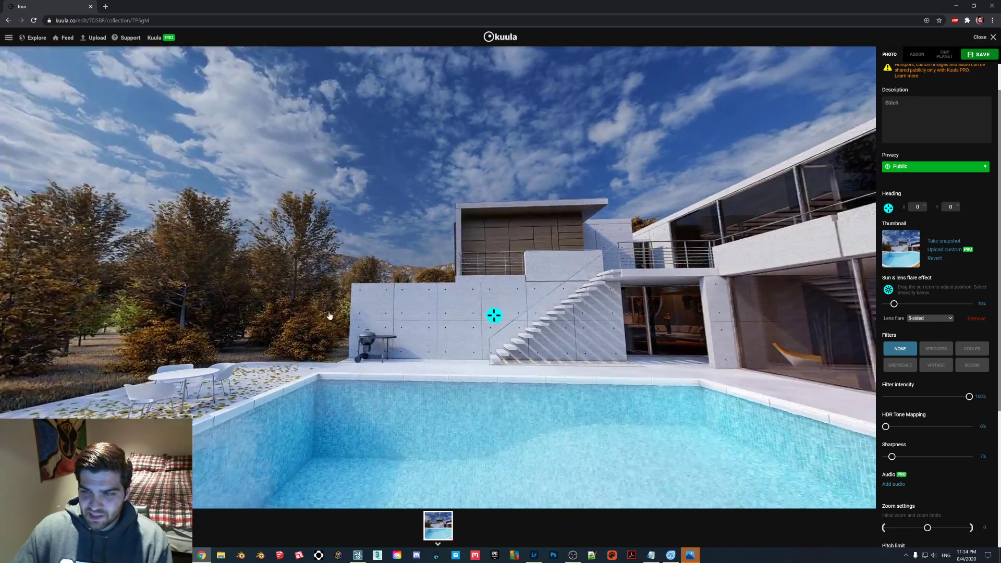
left_click_drag(595, 359, 496, 356)
left_click_drag(114, 245, 554, 237)
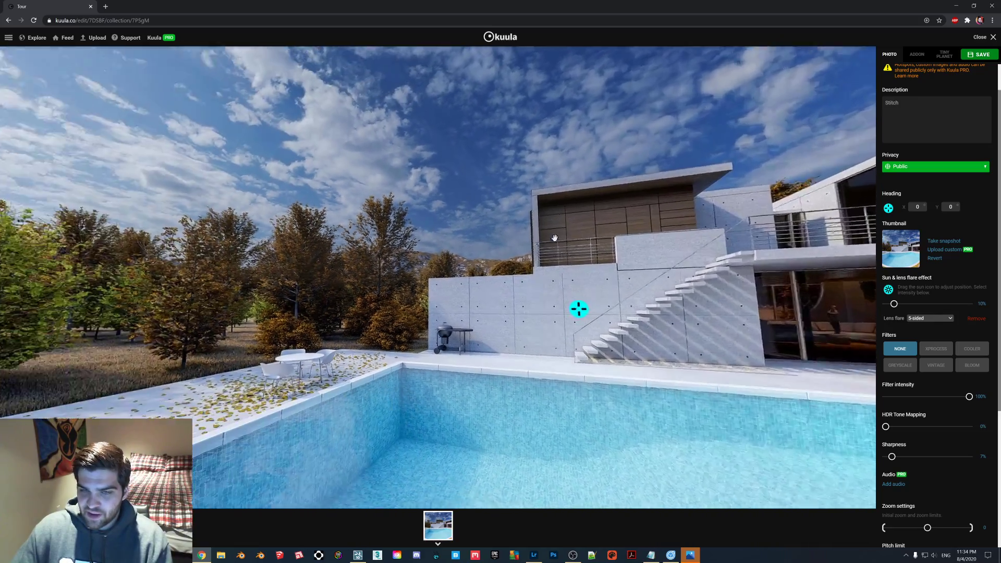
mouse_move(385, 311)
left_mouse_down()
mouse_move(458, 280)
mouse_move(382, 319)
mouse_move(347, 322)
left_mouse_up()
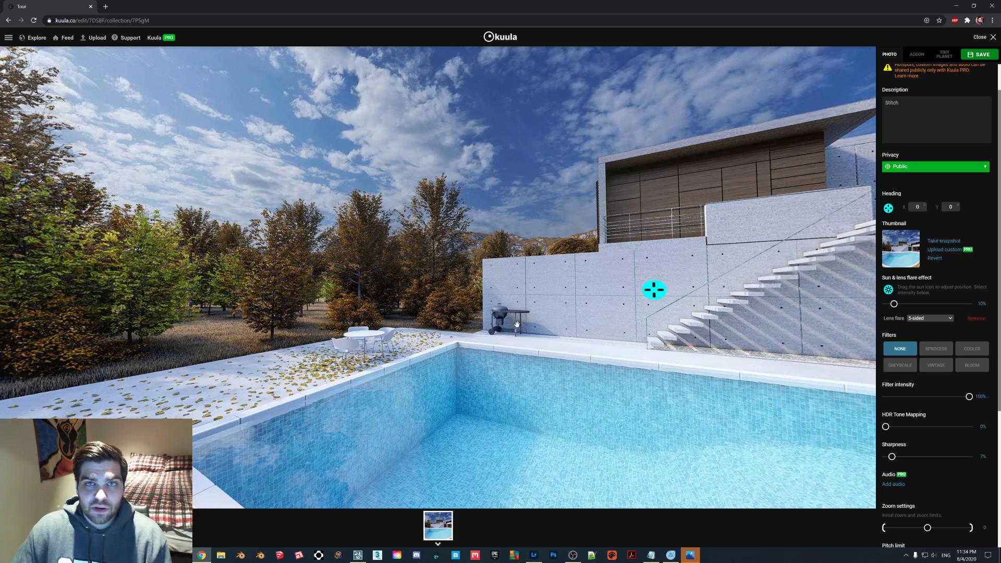
left_click_drag(508, 325, 446, 331)
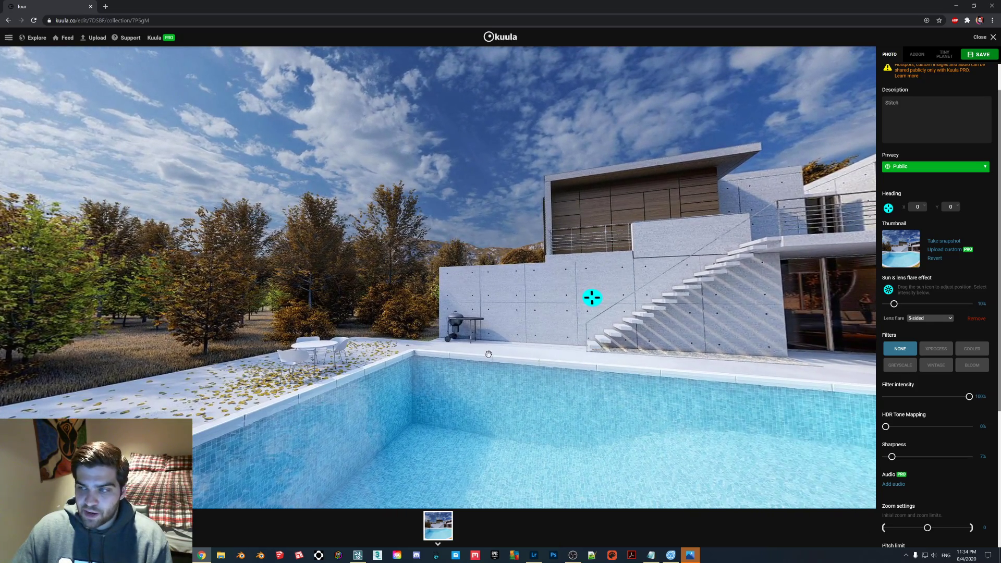